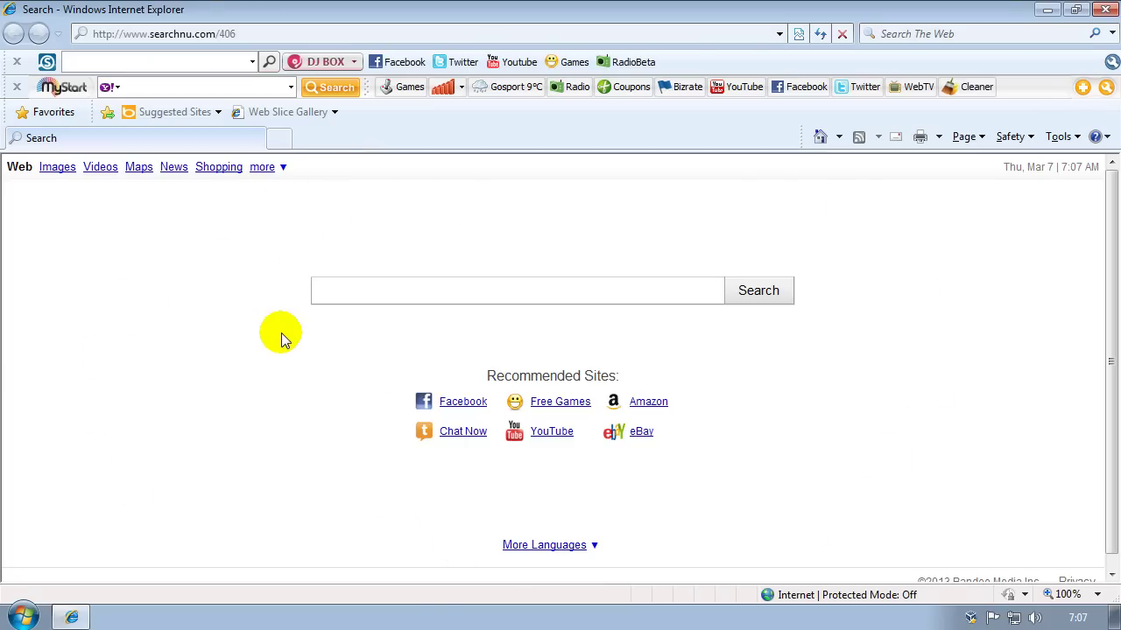
Open and close a new tab to show the hijacked searchnu.com page, then exit Internet Explorer
left_click(279, 139)
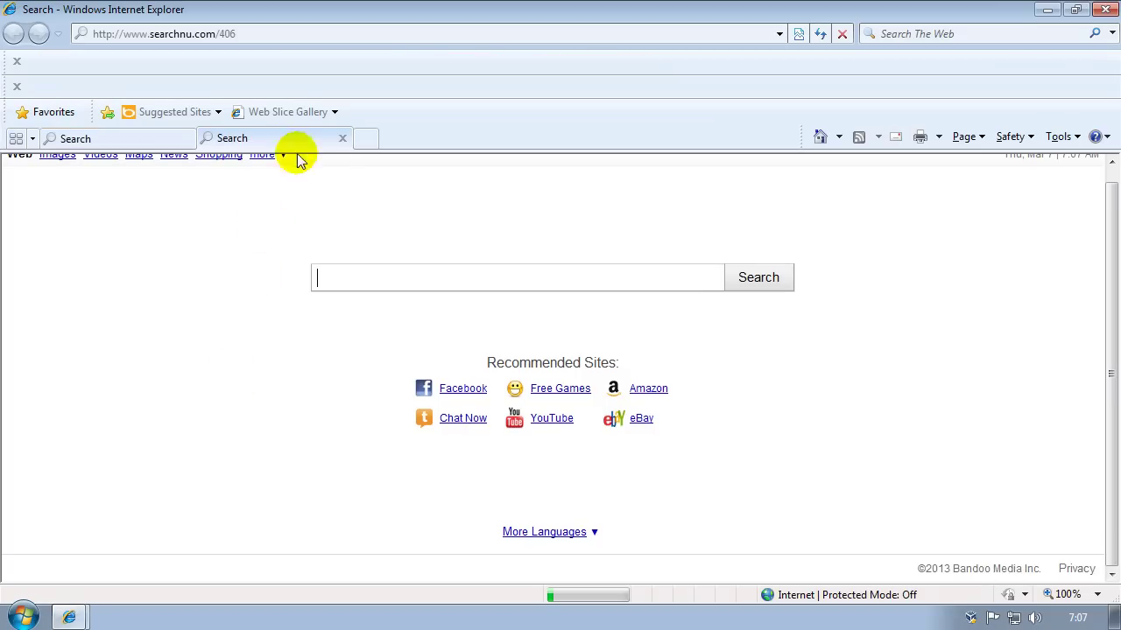
left_click(342, 138)
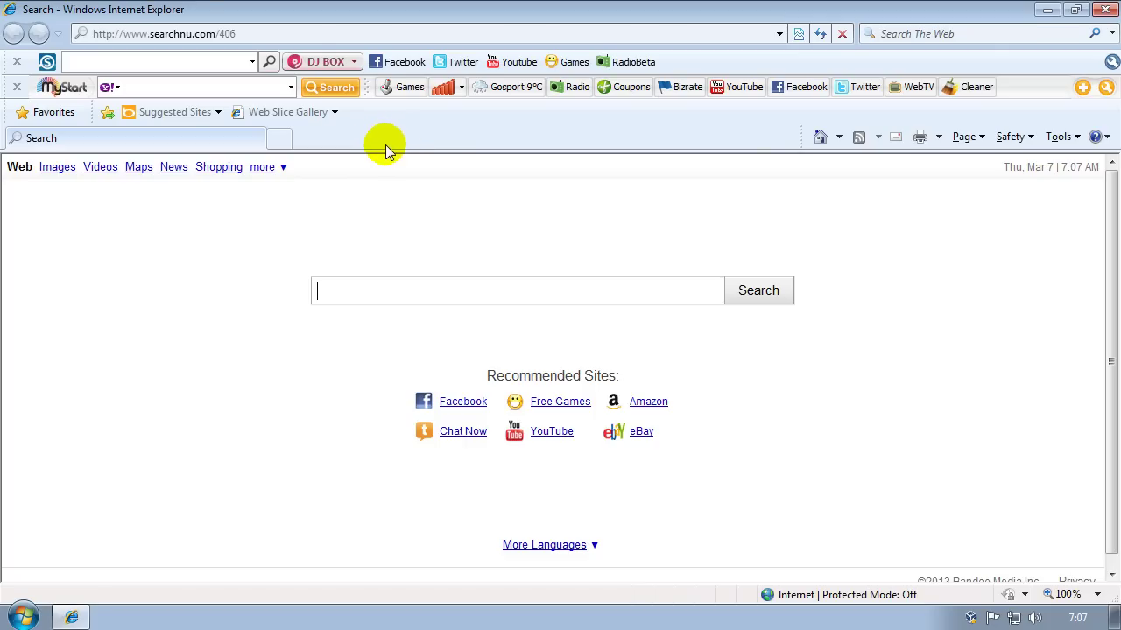
left_click(1106, 10)
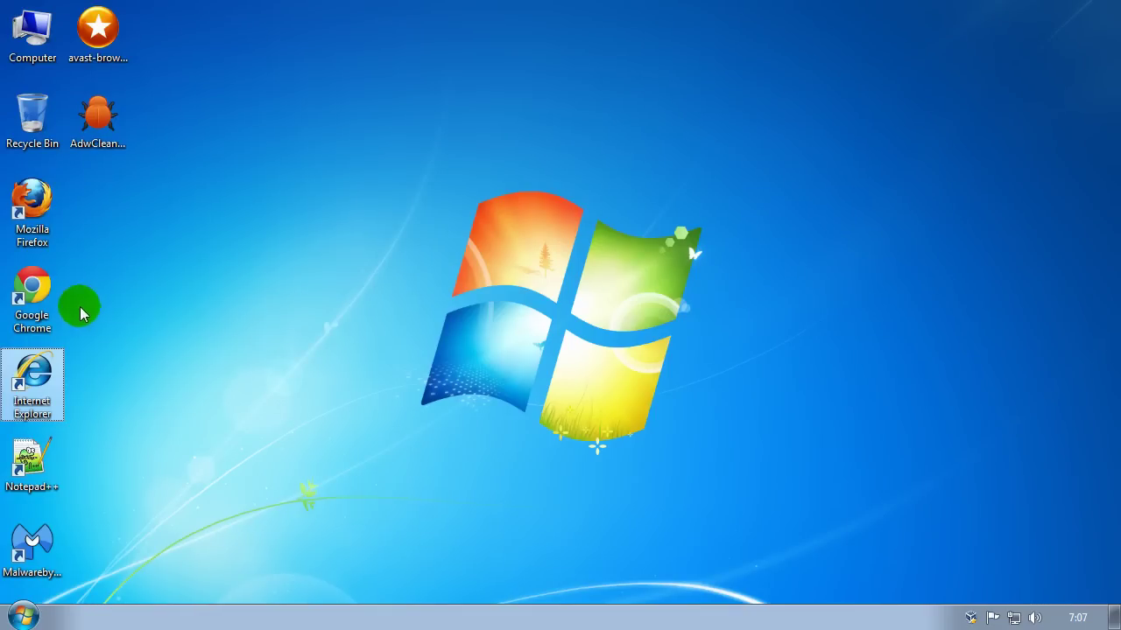
Launch Firefox from the desktop and select its searchnu.com/406 start-page address
double_click(34, 207)
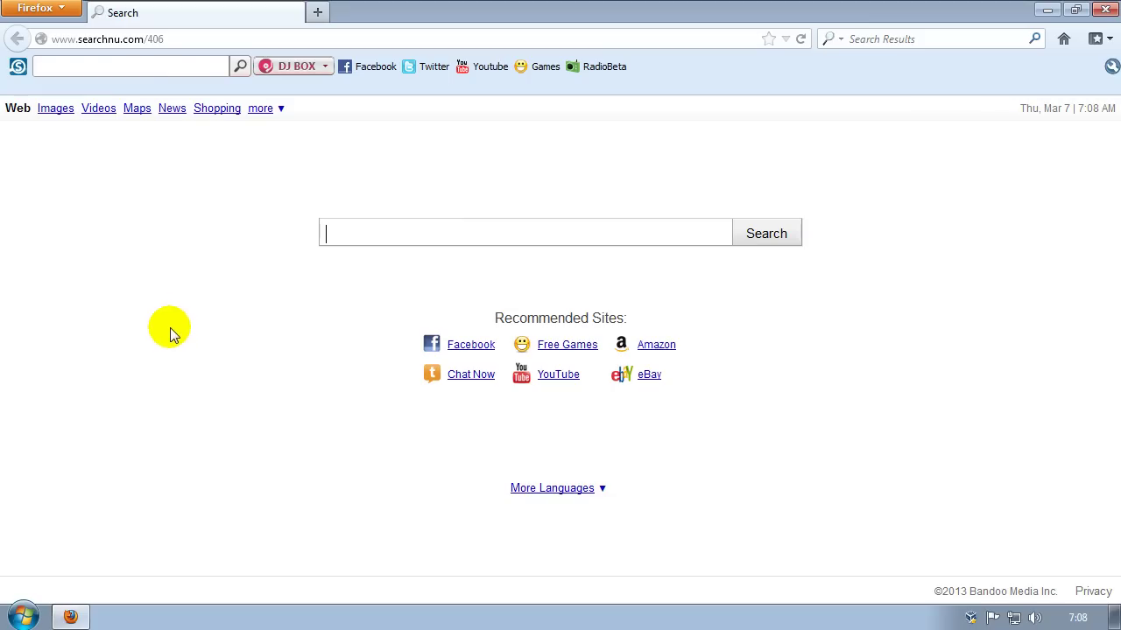
left_click(154, 38)
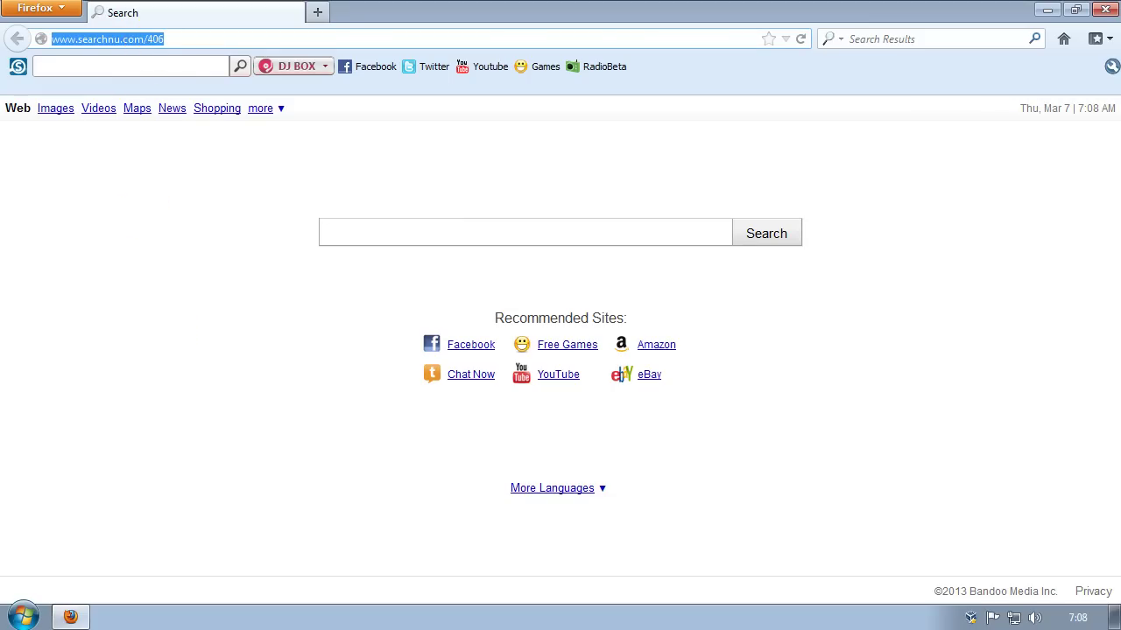
type("qwww")
key("BackSpace")
key("BackSpace")
key("BackSpace")
key("BackSpace")
type("www.google.com")
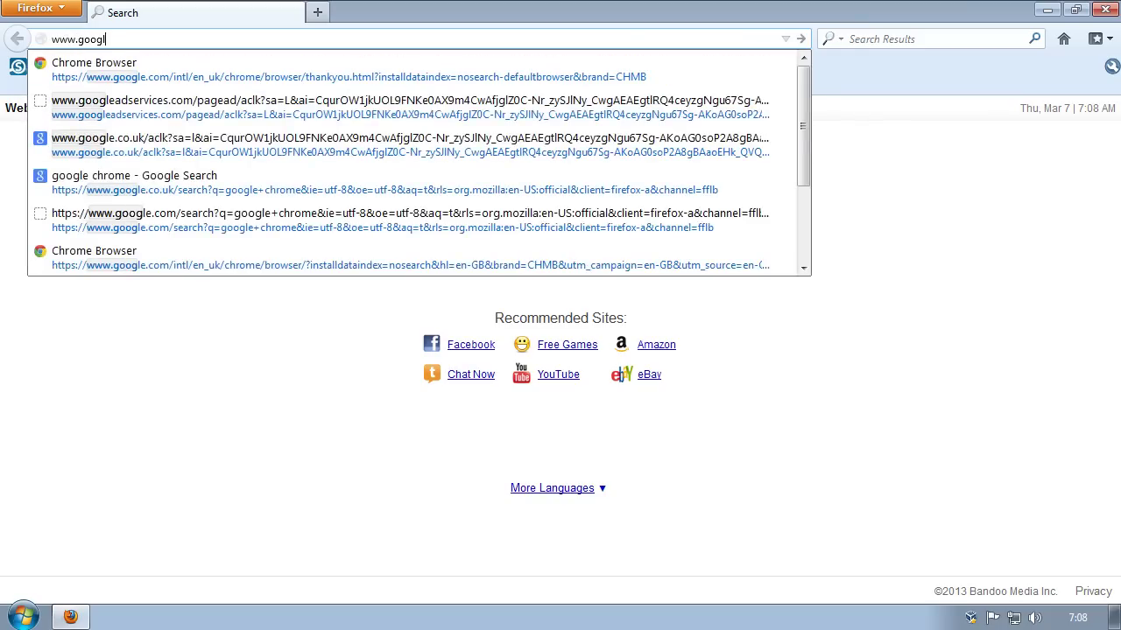
key("Return")
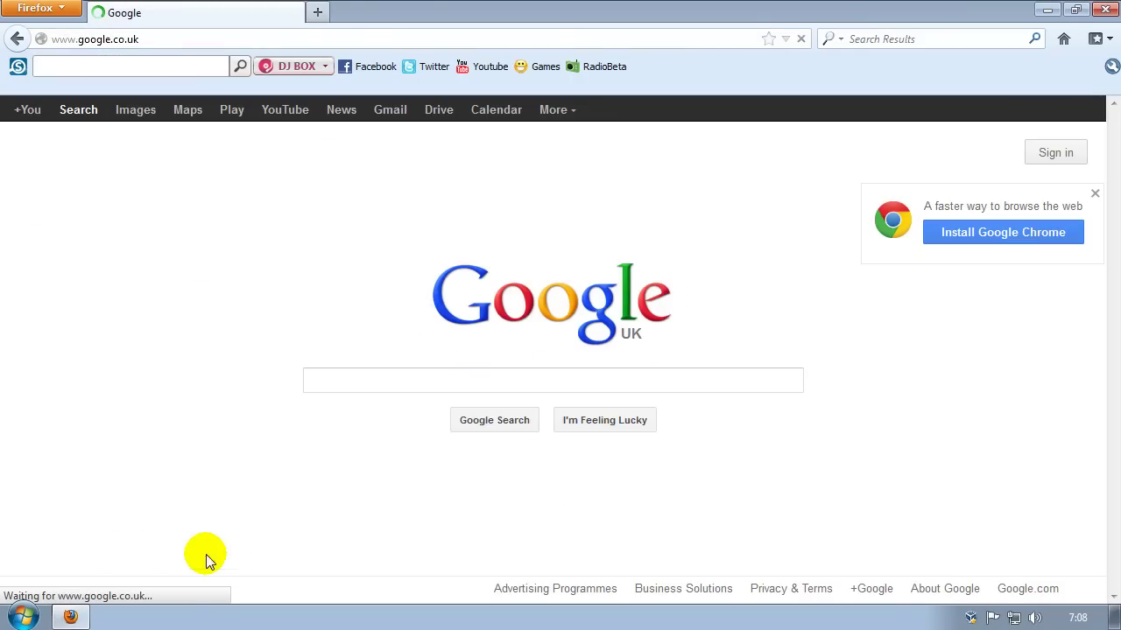
Search Google for 'avast browser cleanup tool' and open the SnapFiles result
left_click(358, 382)
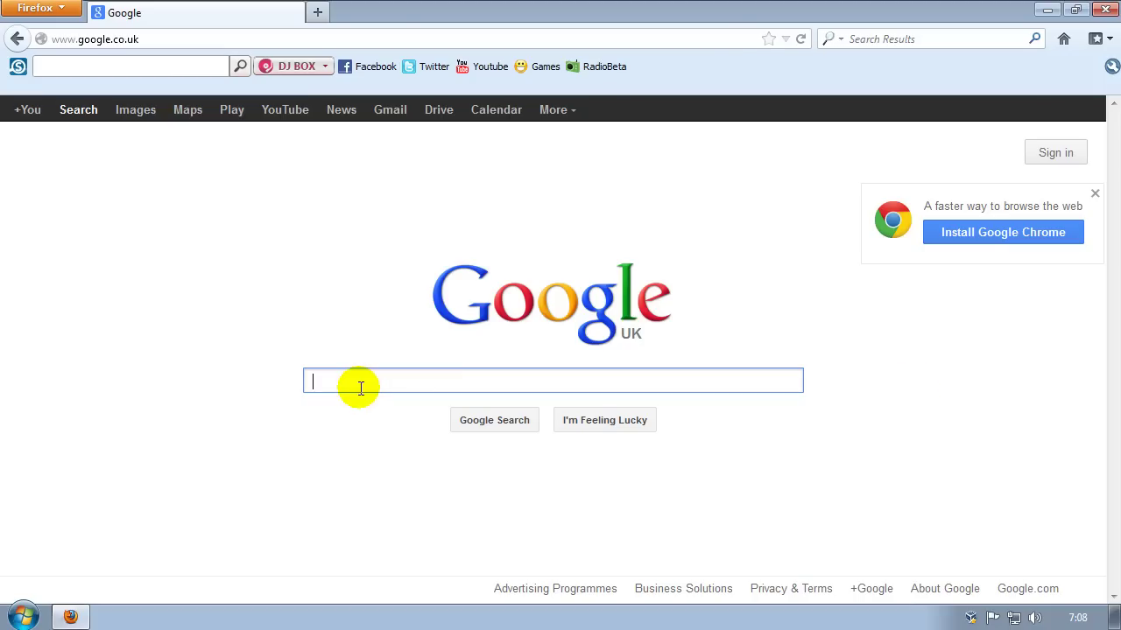
type("avast")
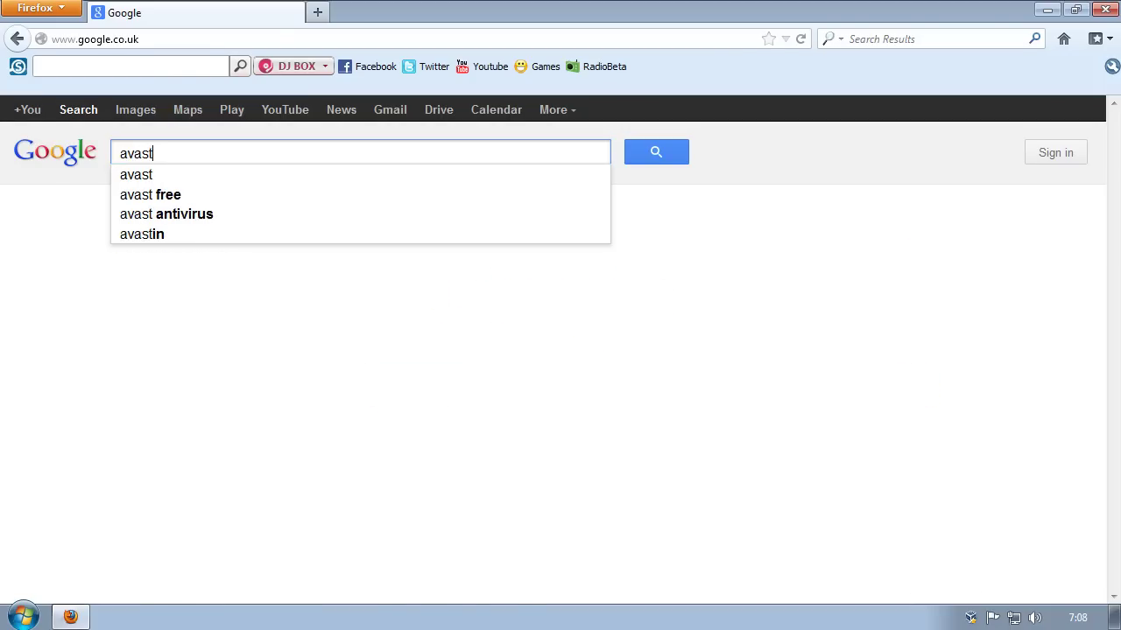
type(" brows")
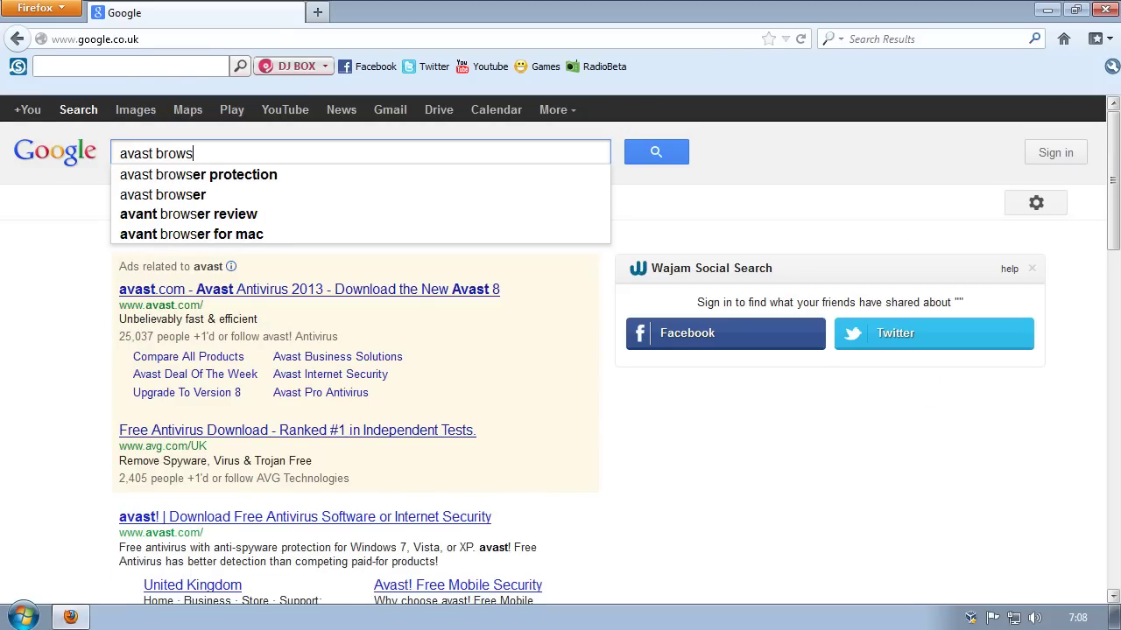
type("er cleanup tool")
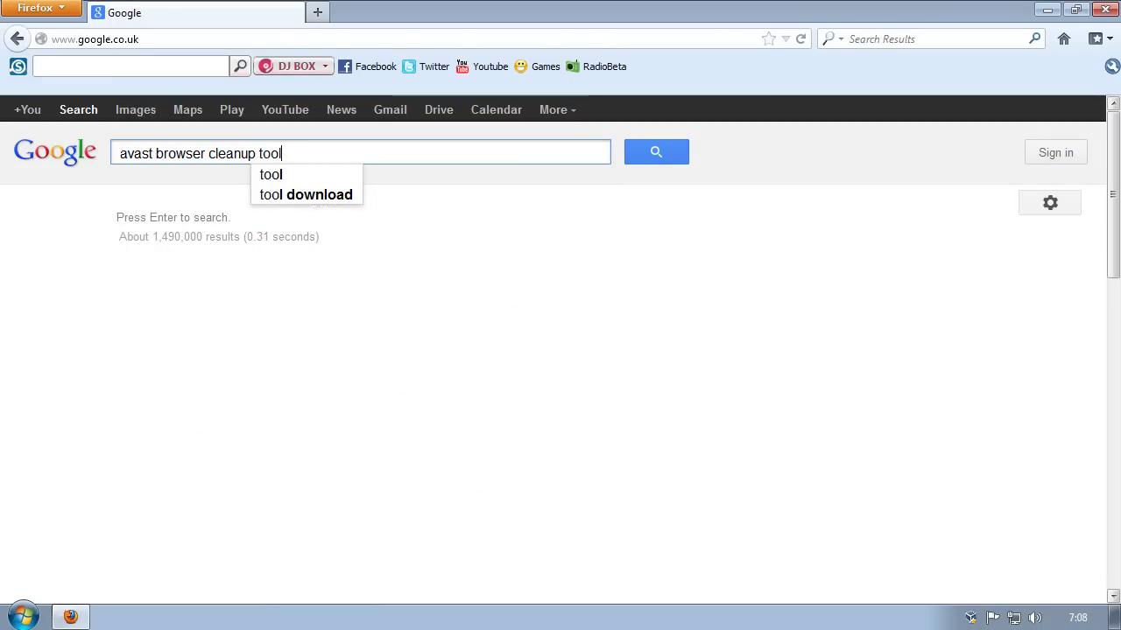
key("Return")
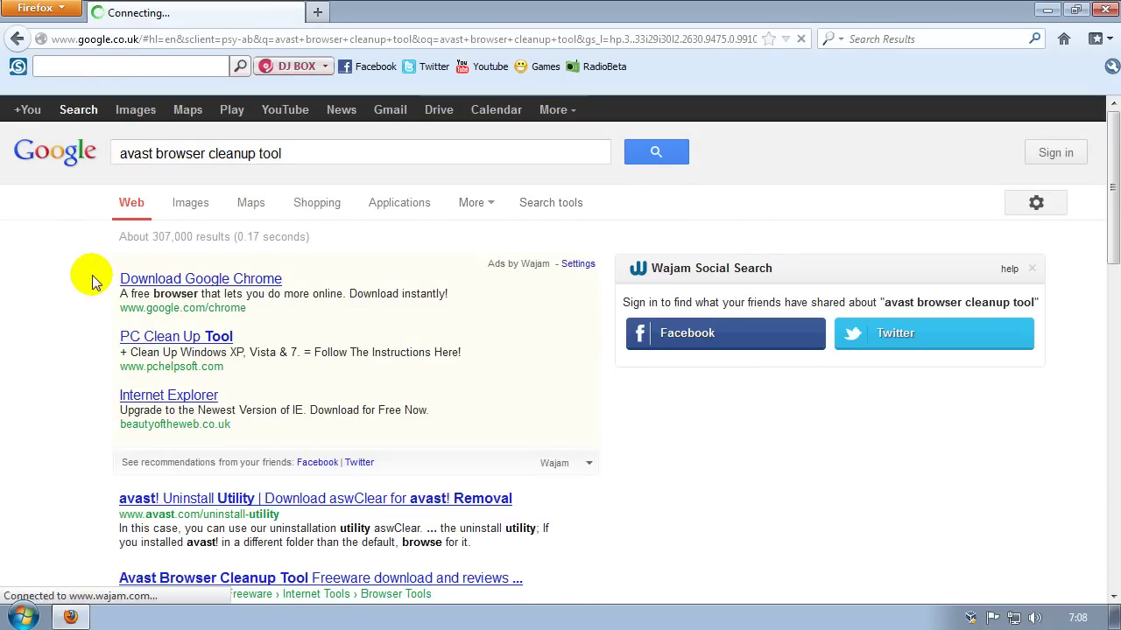
scroll(93, 280, "down", 5)
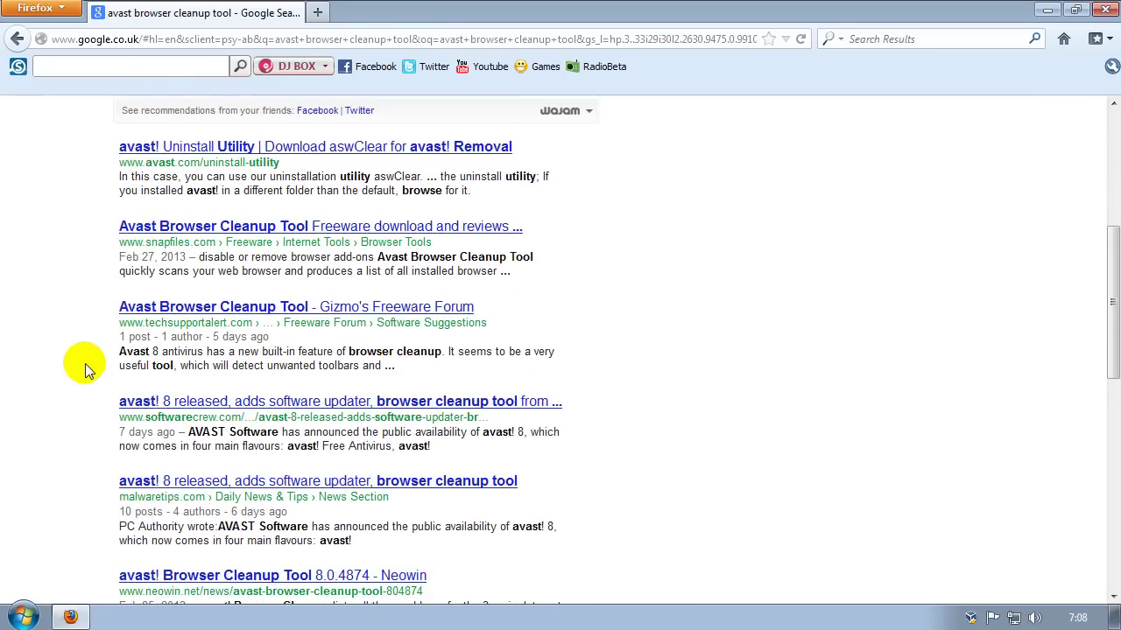
scroll(85, 367, "up", 1)
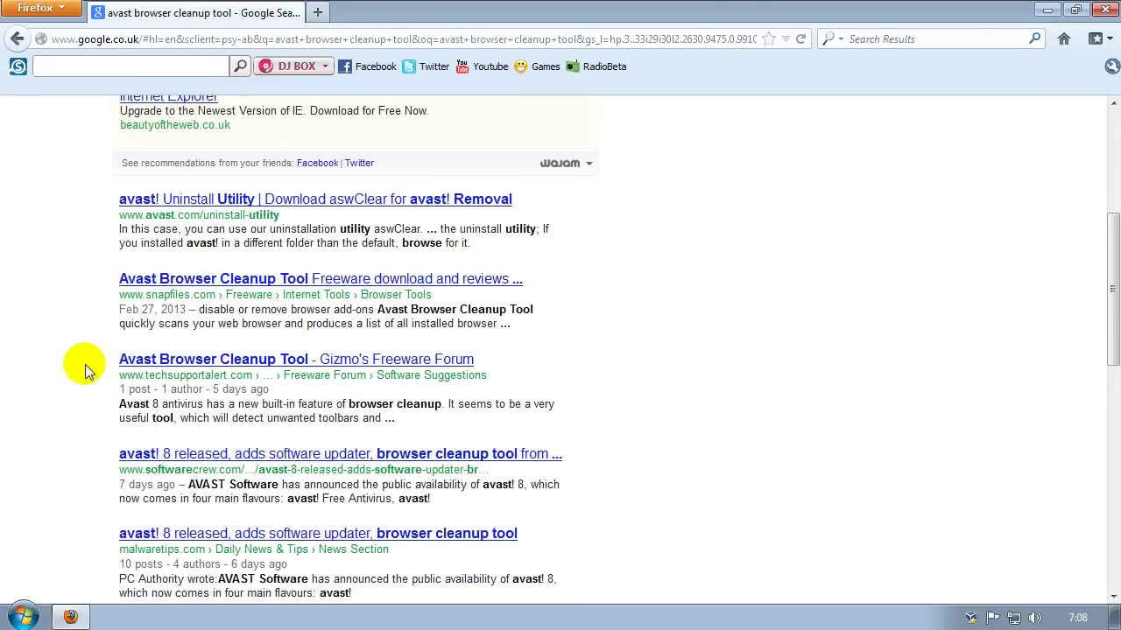
left_click(181, 281)
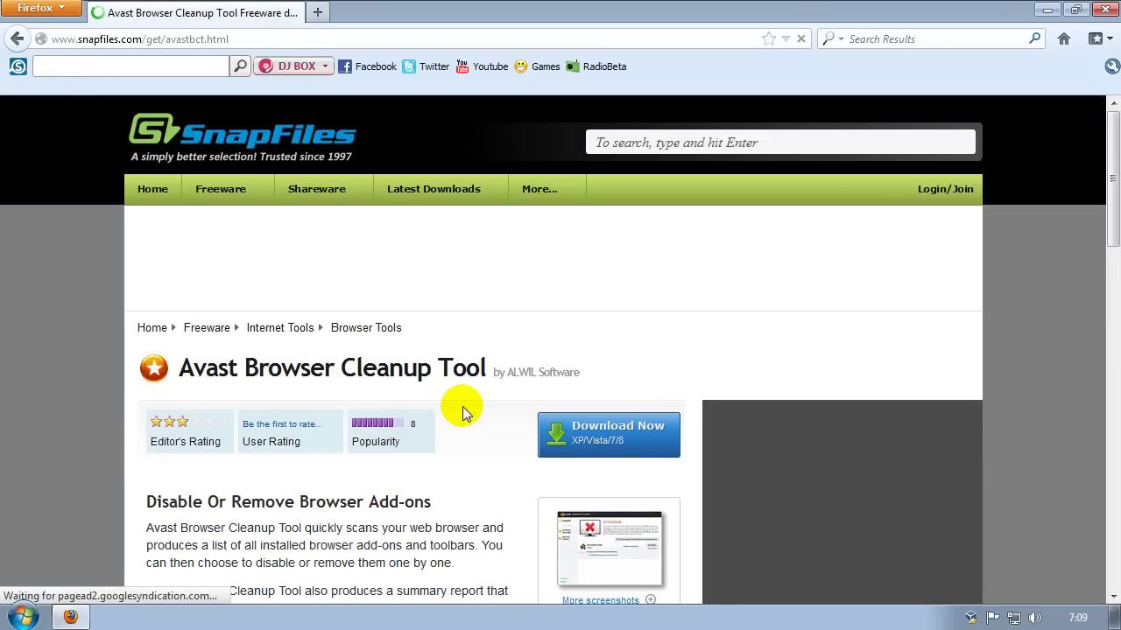
Scroll the SnapFiles page down to Download Now, then close Firefox
scroll(464, 409, "down", 2)
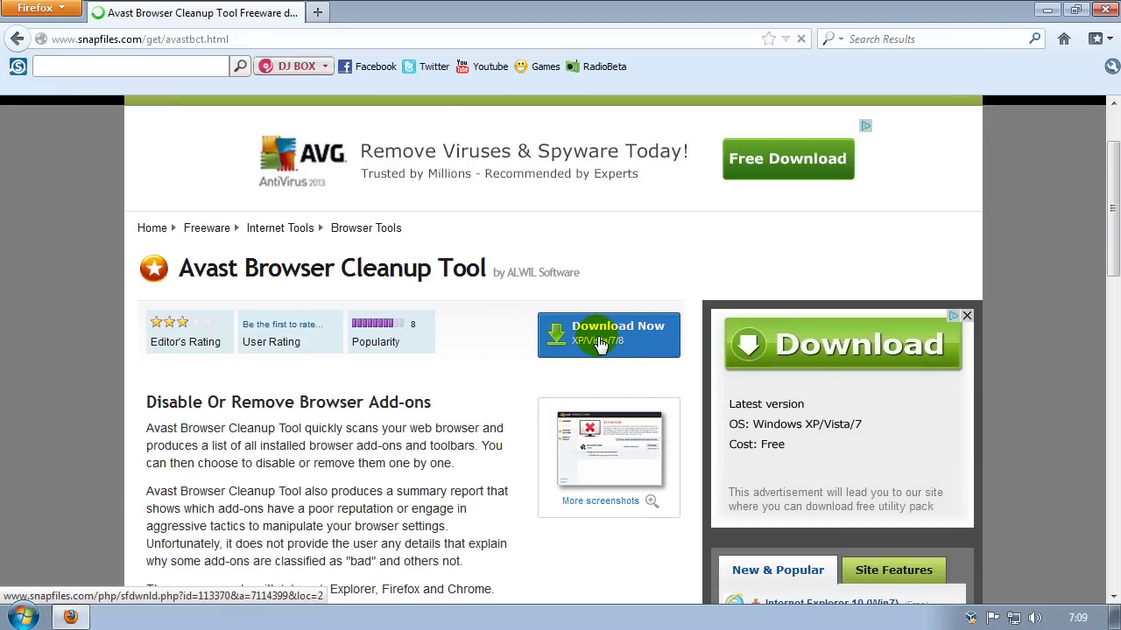
left_click(1107, 10)
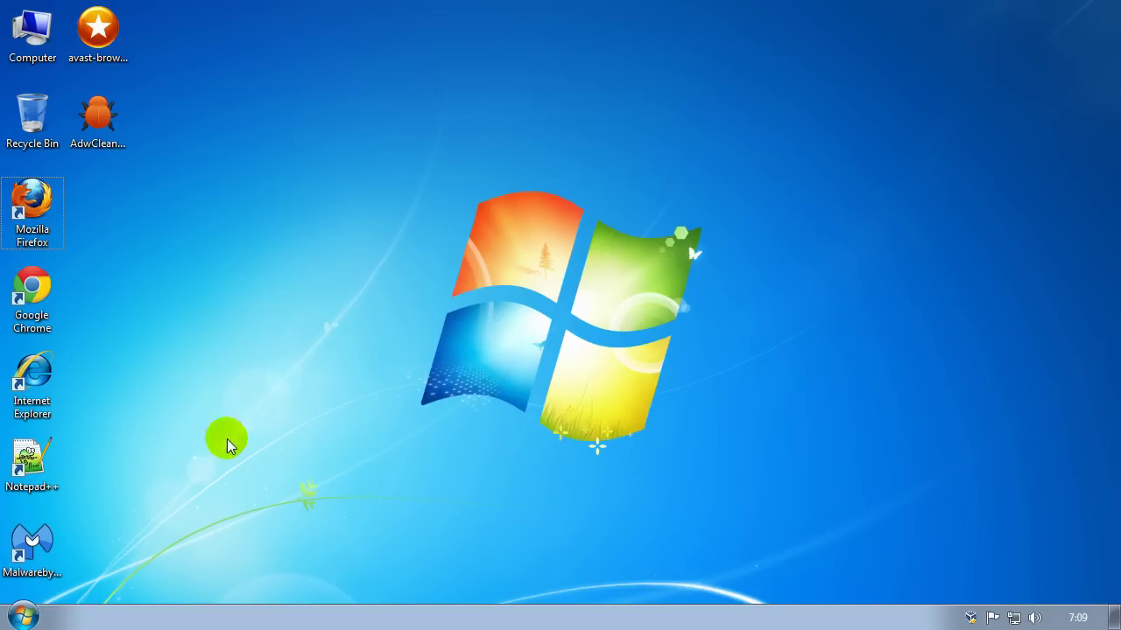
Run avast-browser-cleanup.exe from the desktop, accepting the security warning with Run
double_click(51, 231)
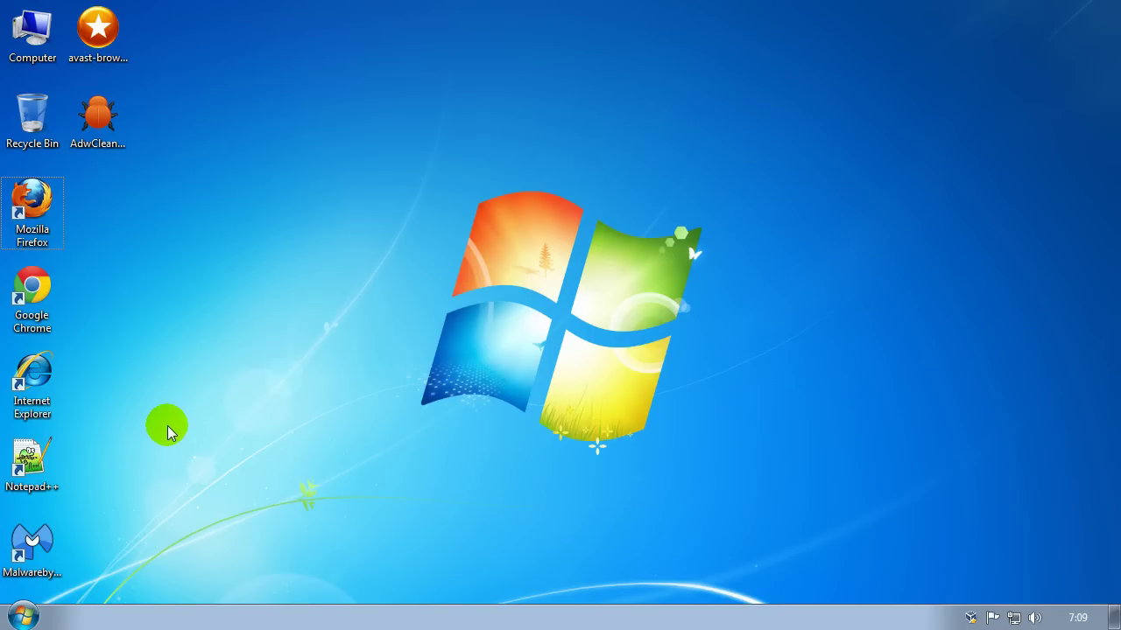
left_click(101, 44)
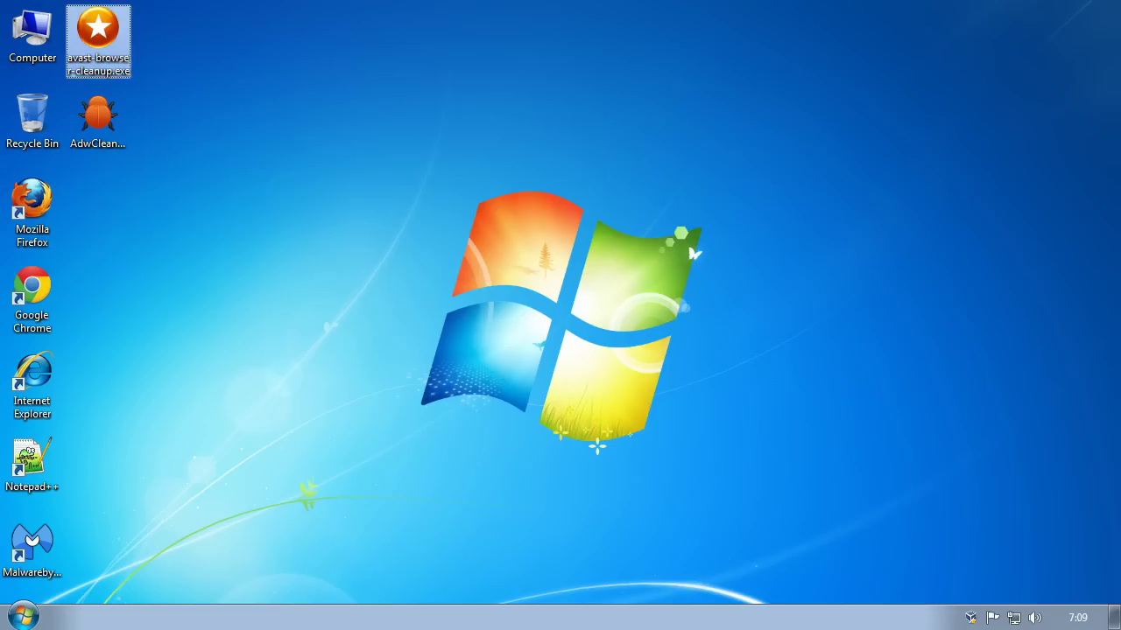
double_click(101, 26)
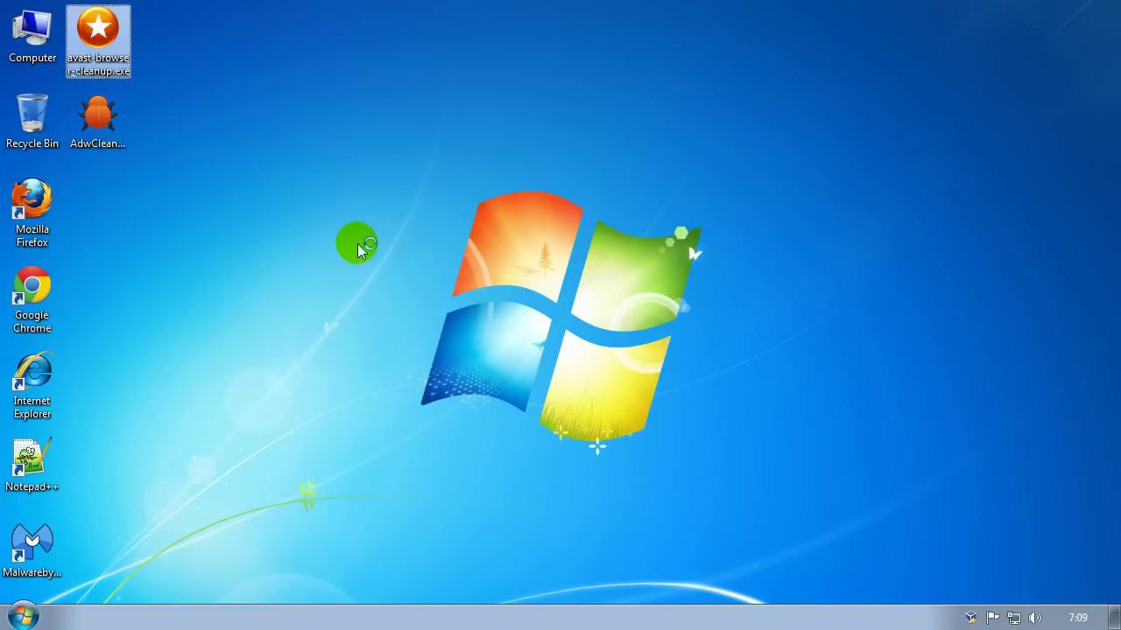
left_click(597, 329)
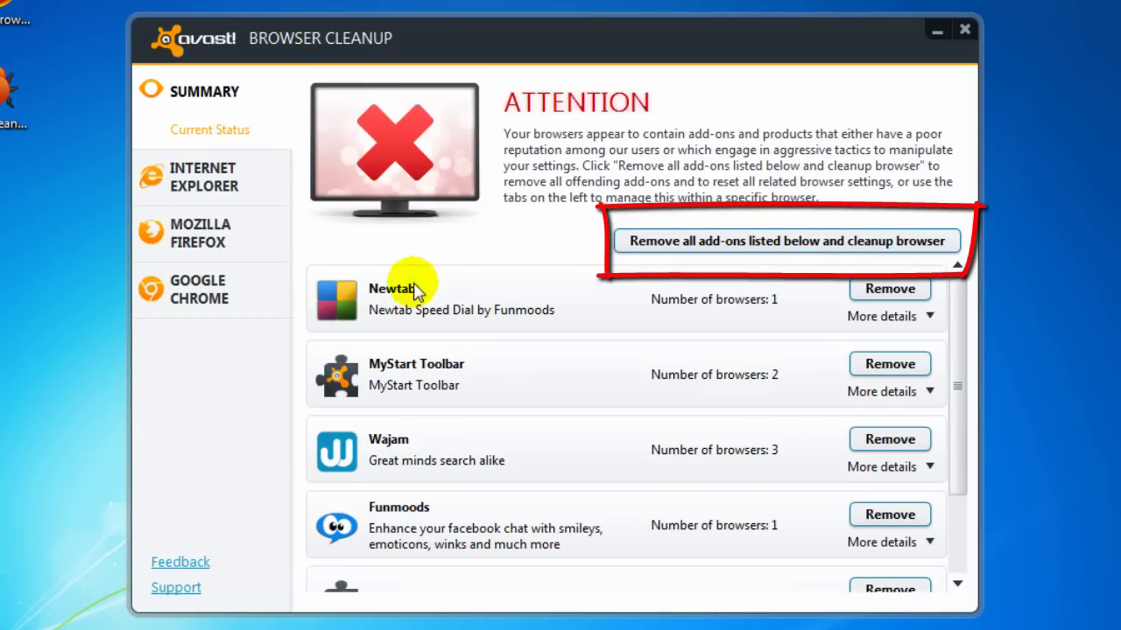
Scroll the Summary list to review detected add-ons like Wajam, MyStart Toolbar, Newtab and Funmoods
left_click_drag(958, 391, 957, 421)
left_click_drag(938, 350, 513, 430)
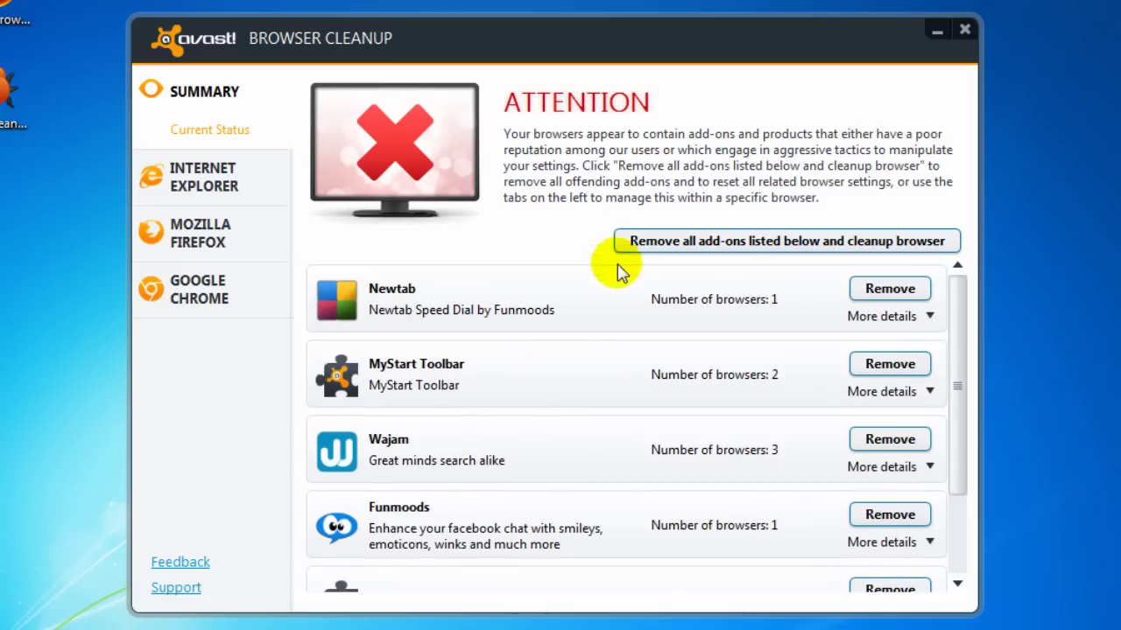
Remove all listed add-ons, confirm with Yes, and close Chrome's Wajam uninstall page
left_click(755, 246)
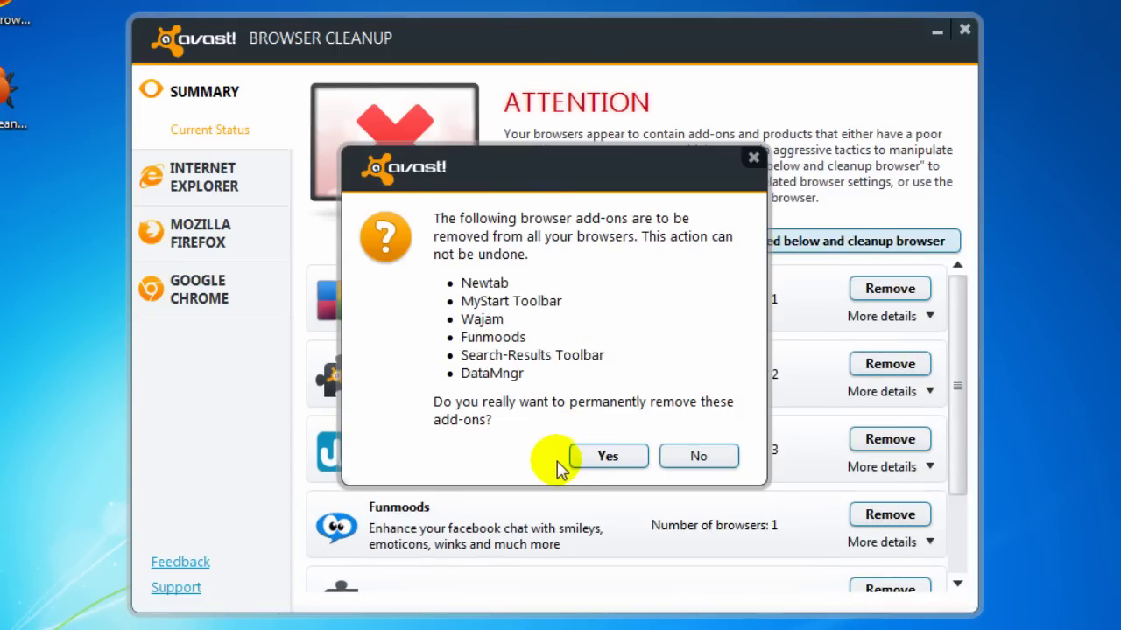
left_click(605, 456)
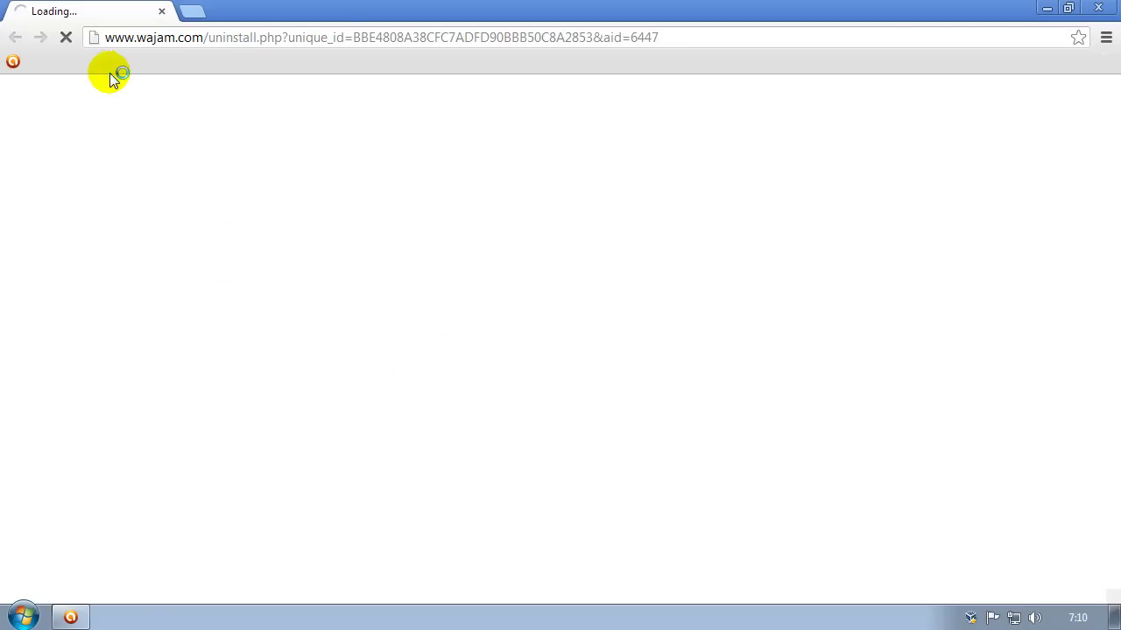
left_click(1099, 9)
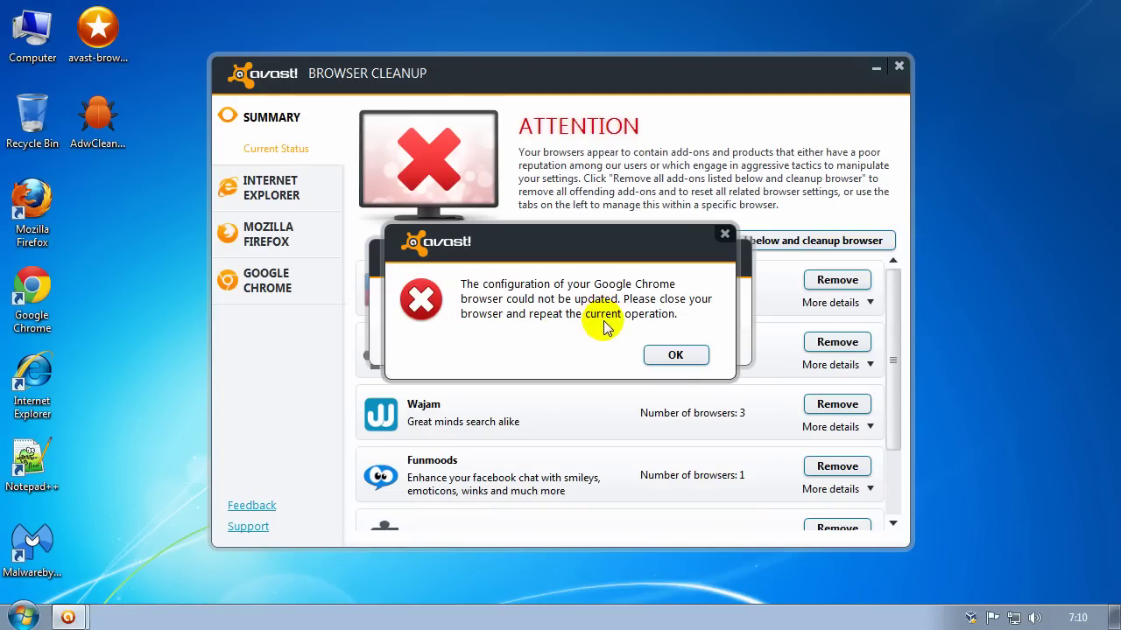
Dismiss the Chrome configuration error and run 'Remove all add-ons listed below and cleanup browser' again
left_click(674, 359)
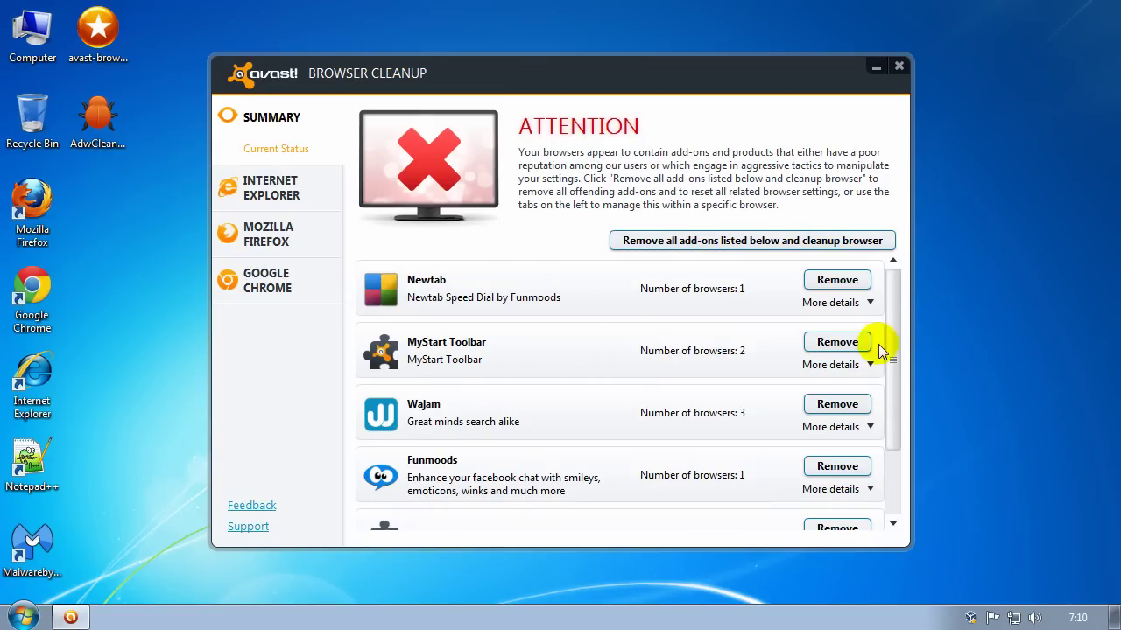
left_click_drag(897, 350, 885, 246)
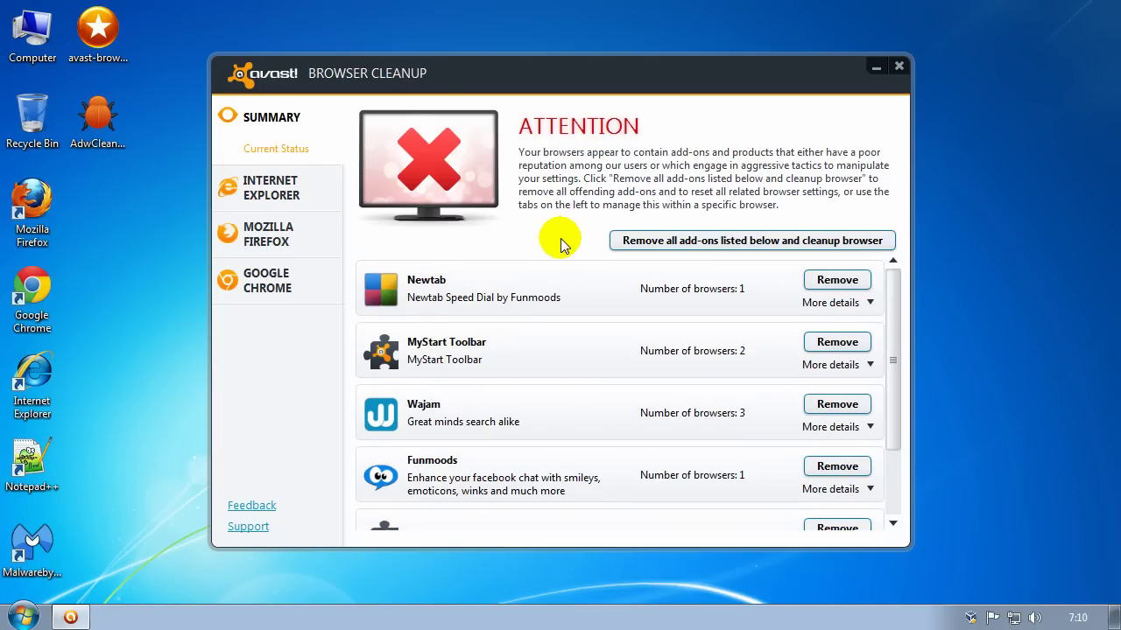
left_click(693, 247)
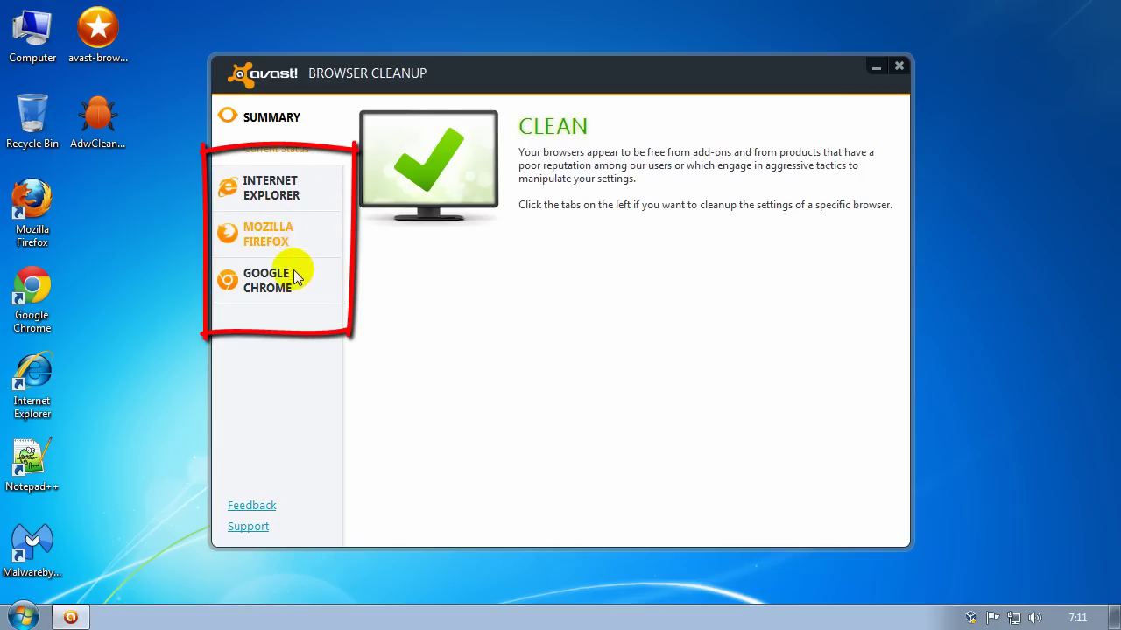
Reset Internet Explorer and Firefox settings to their default values
left_click(266, 193)
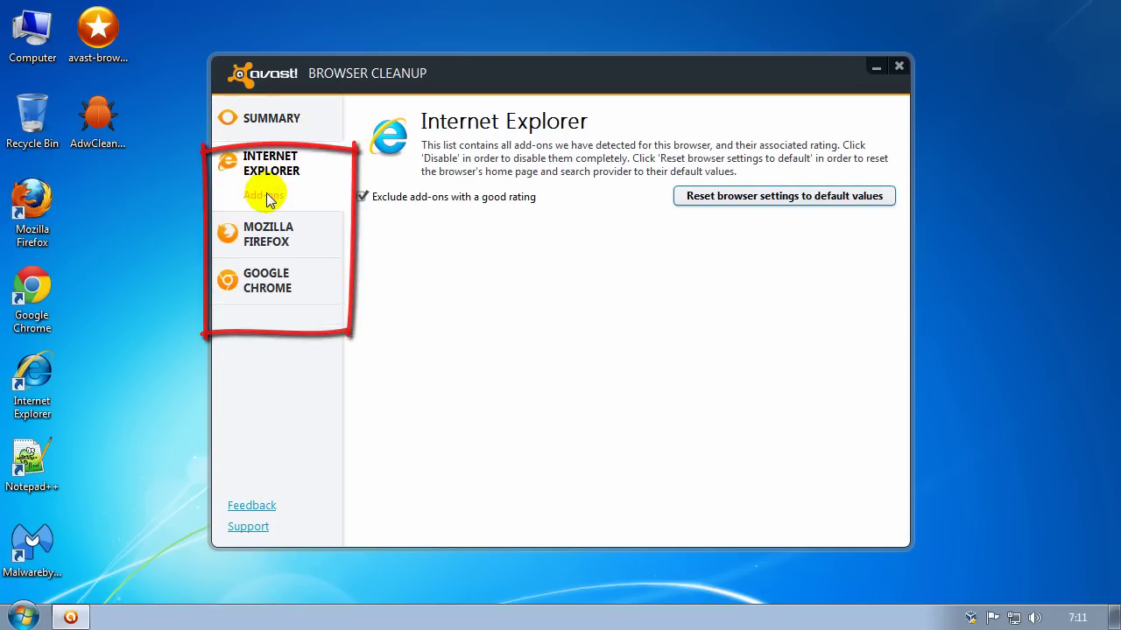
left_click(755, 198)
left_click(613, 388)
left_click(700, 354)
left_click(262, 239)
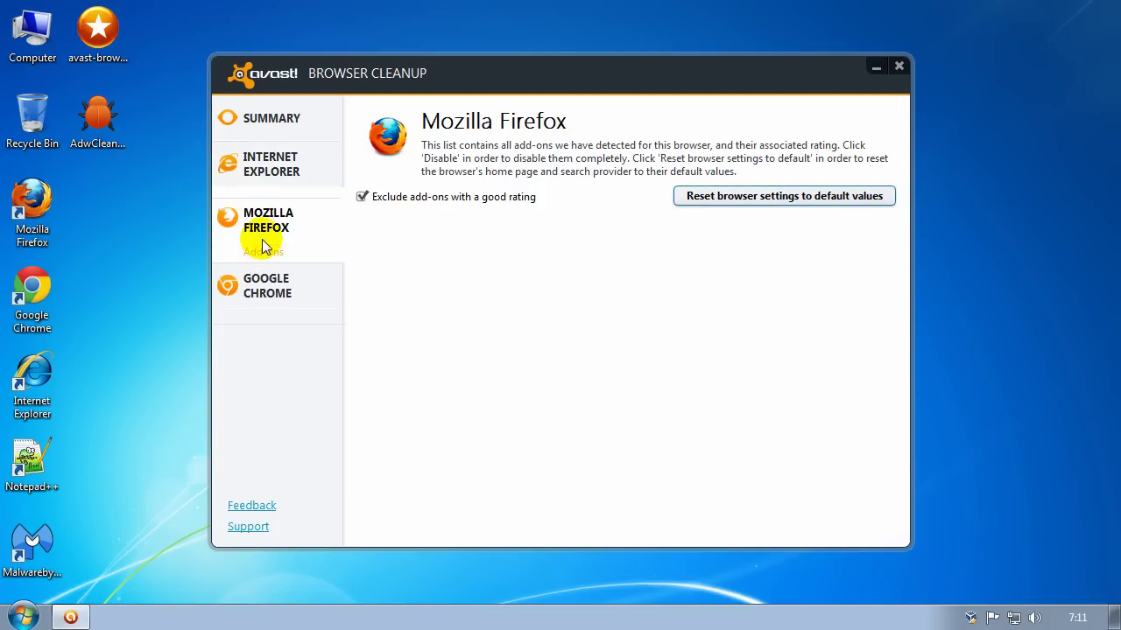
left_click(726, 198)
left_click(585, 393)
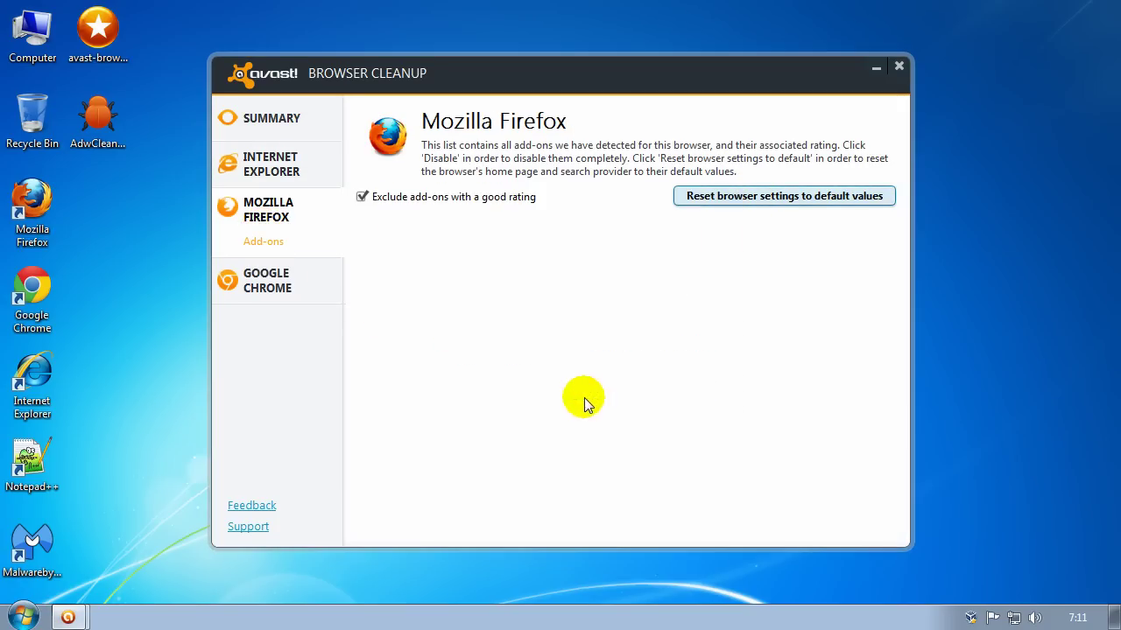
key("Return")
Reset Chrome settings to defaults, return to Summary, and close avast! Browser Cleanup
left_click(275, 277)
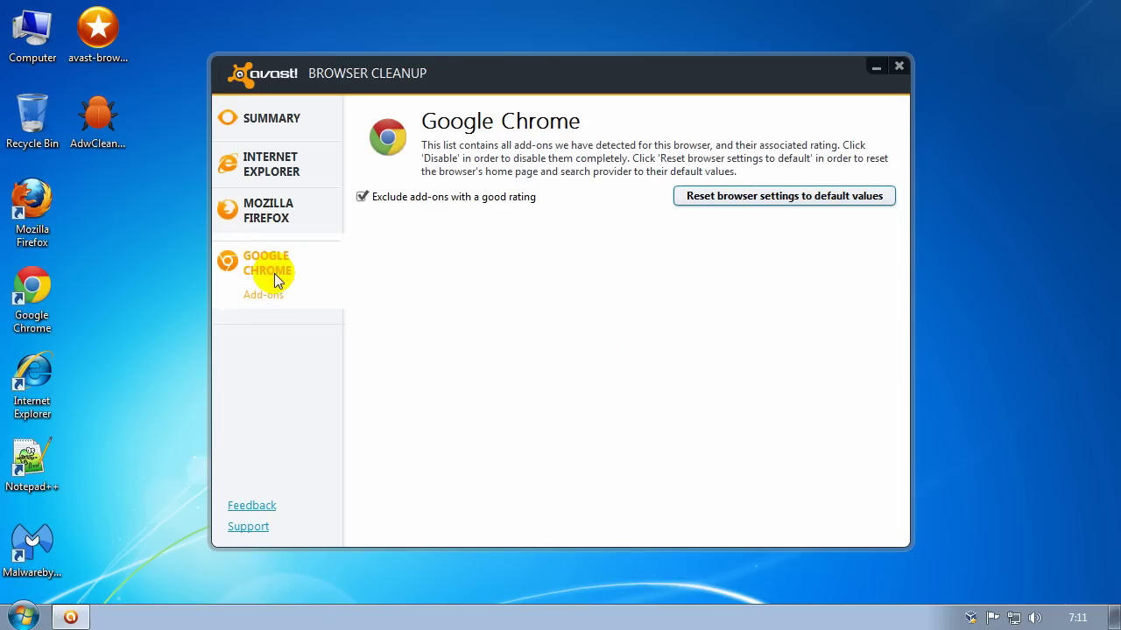
left_click(731, 198)
left_click(641, 385)
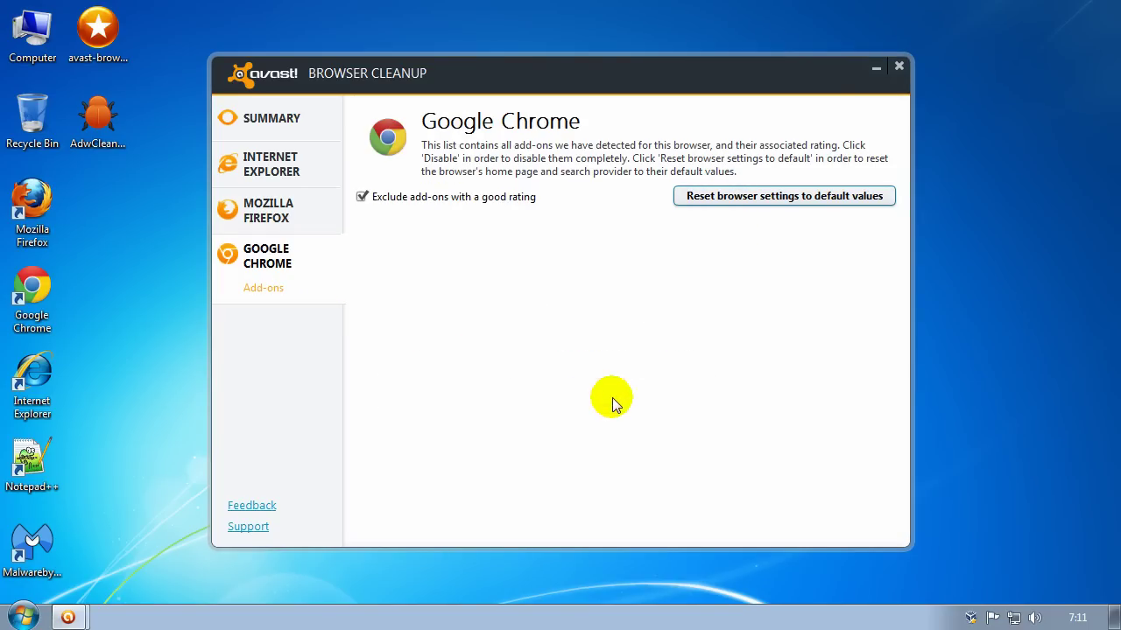
left_click(688, 355)
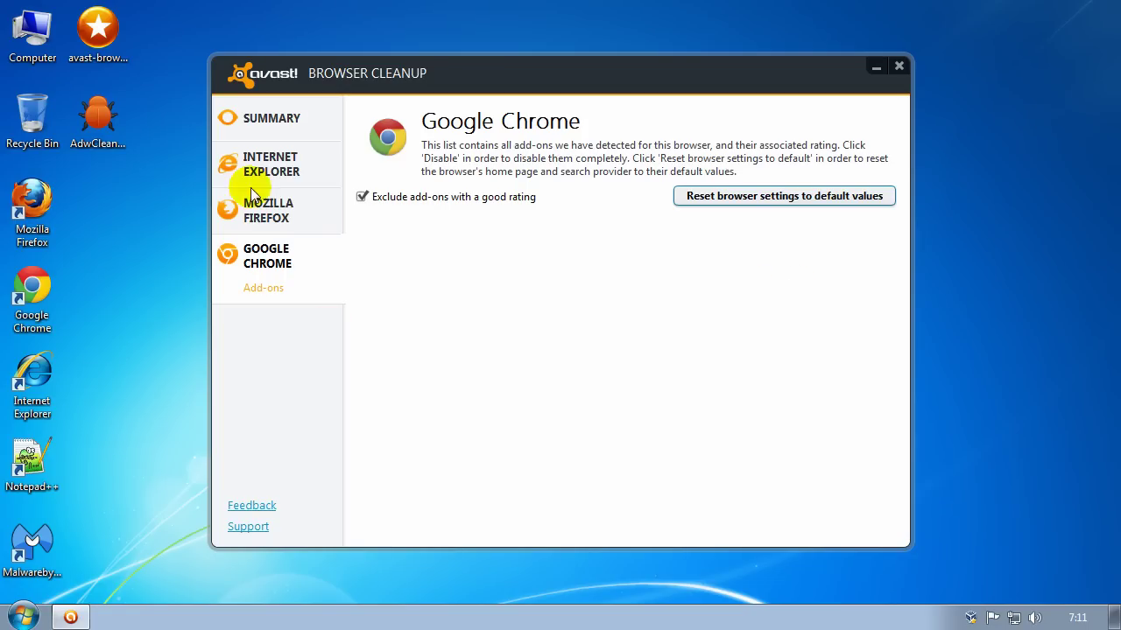
left_click(250, 127)
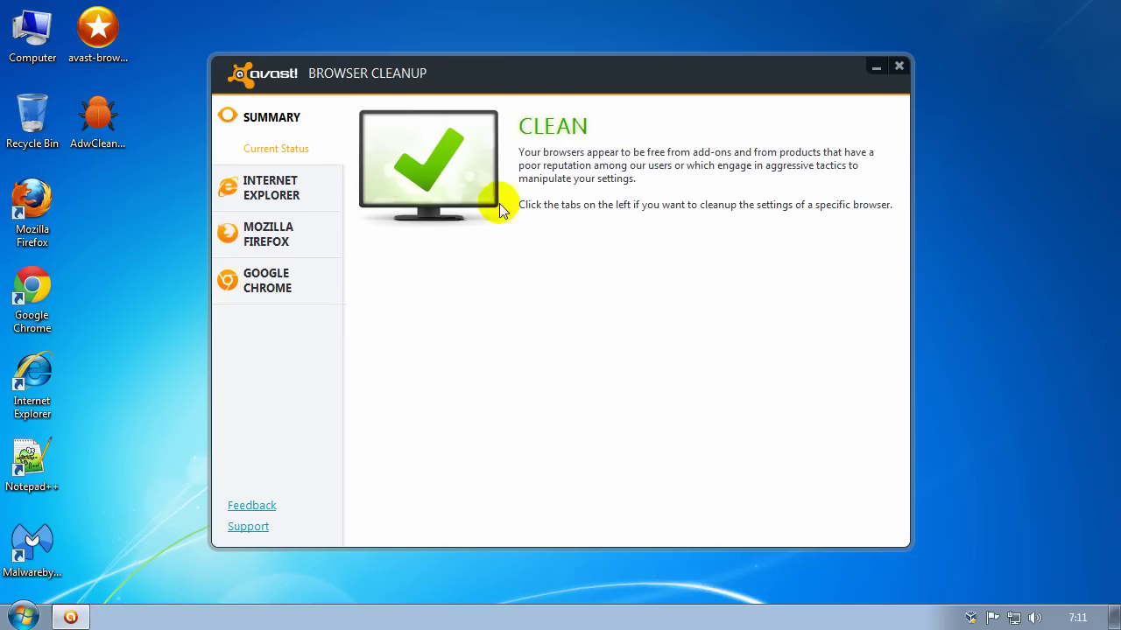
left_click(903, 69)
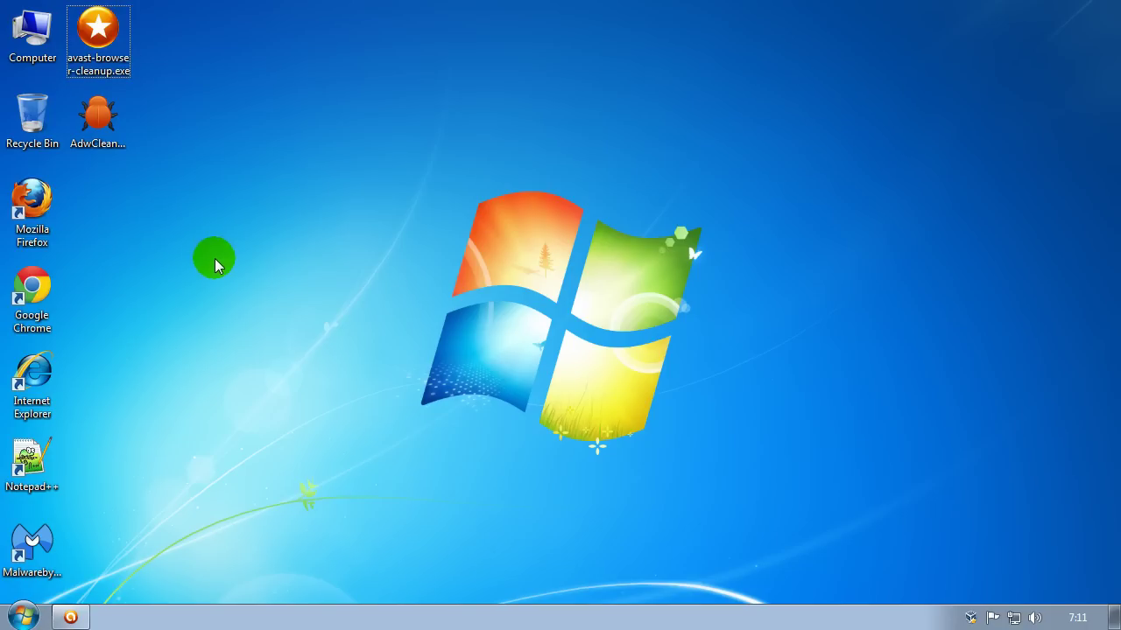
Launch AdwCleaner from the desktop and run its Search scan for adware
left_click(99, 146)
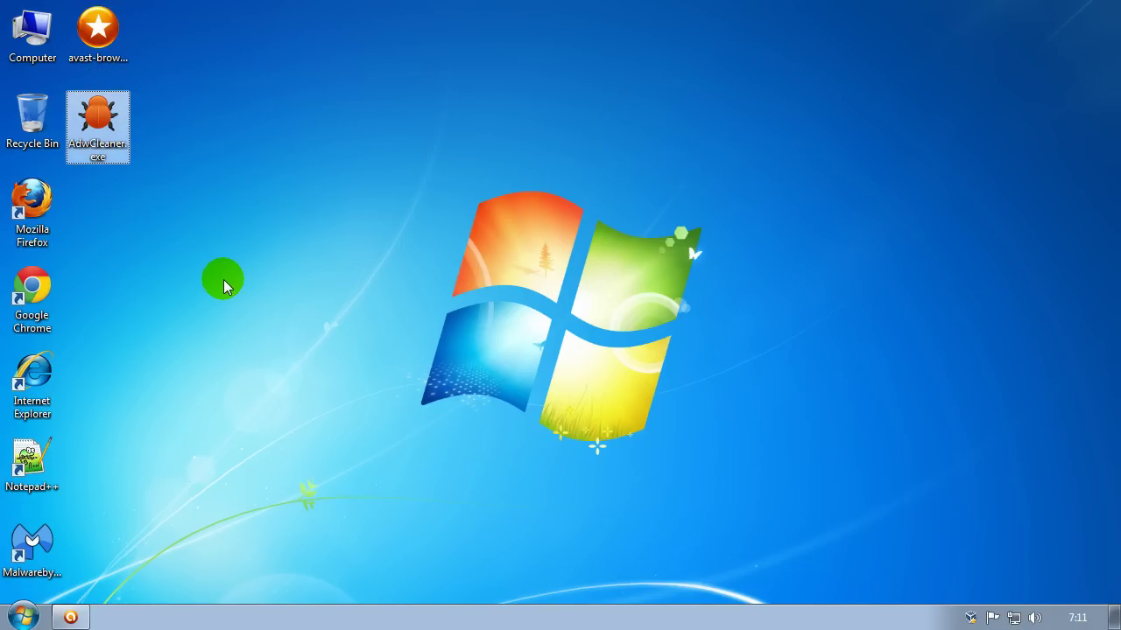
double_click(103, 124)
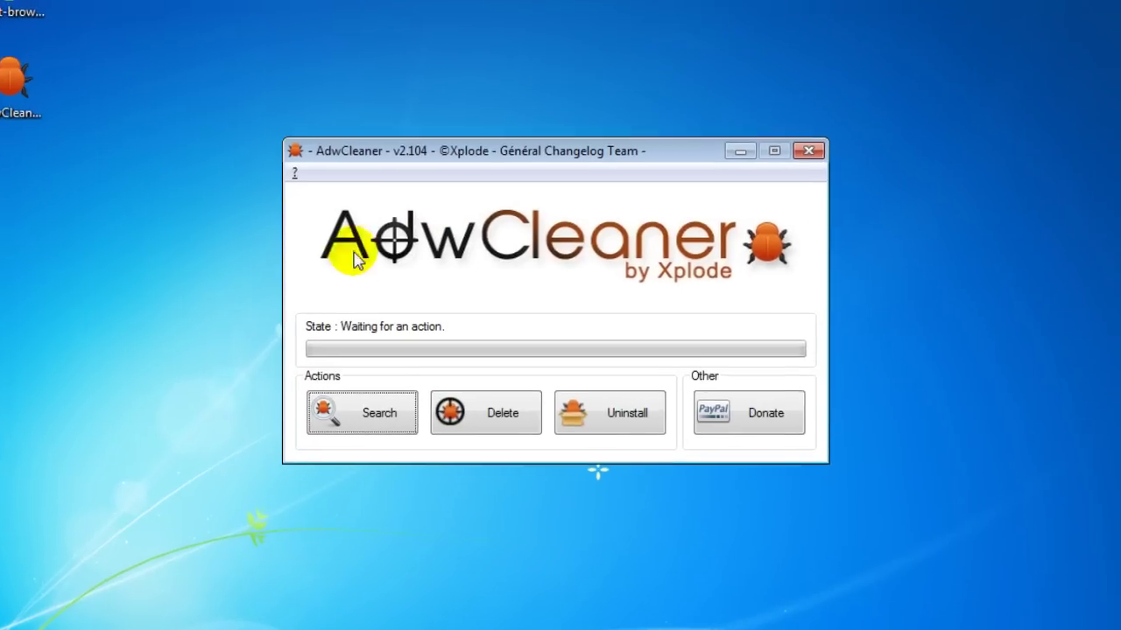
left_click(365, 420)
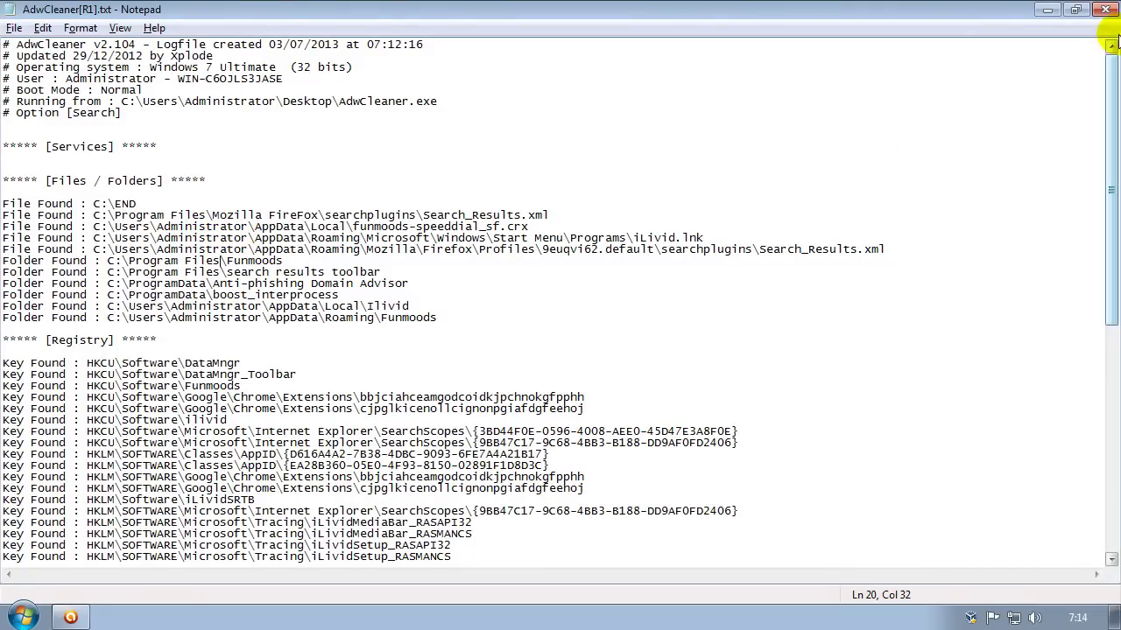
Close the scan report, then delete the found adware in AdwCleaner and accept the required restart
left_click(1106, 10)
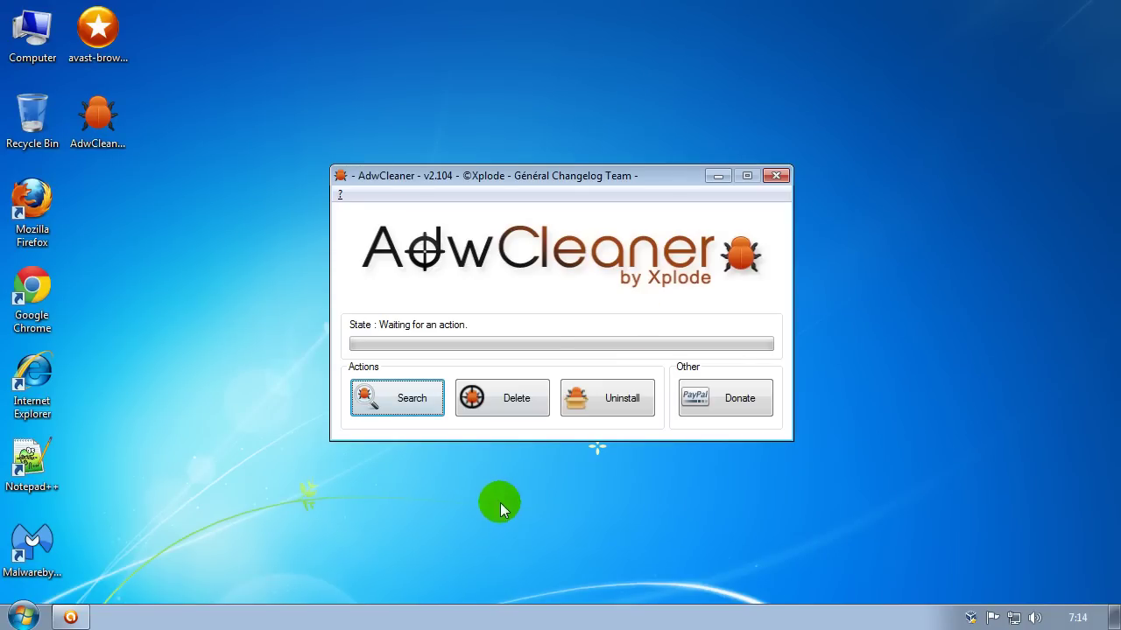
left_click(505, 407)
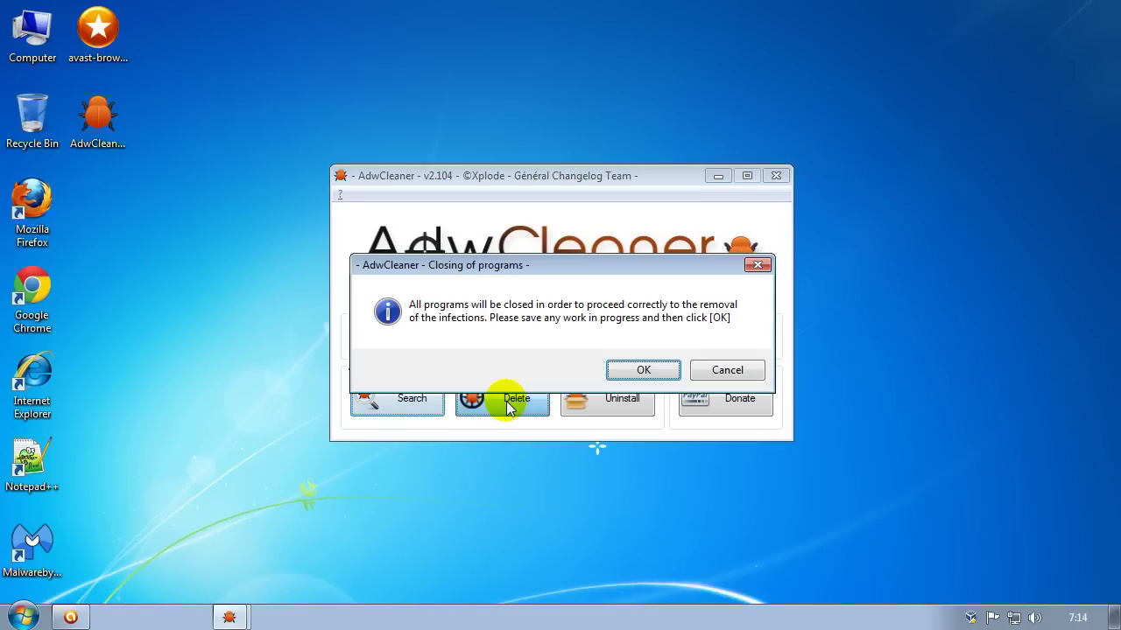
left_click(636, 369)
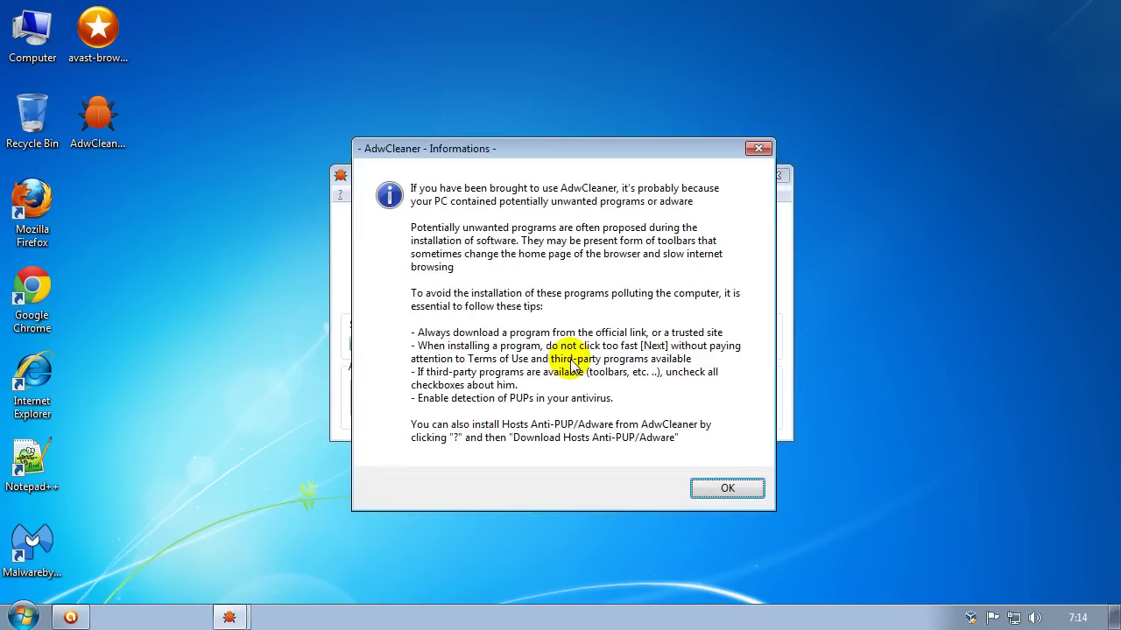
left_click(749, 496)
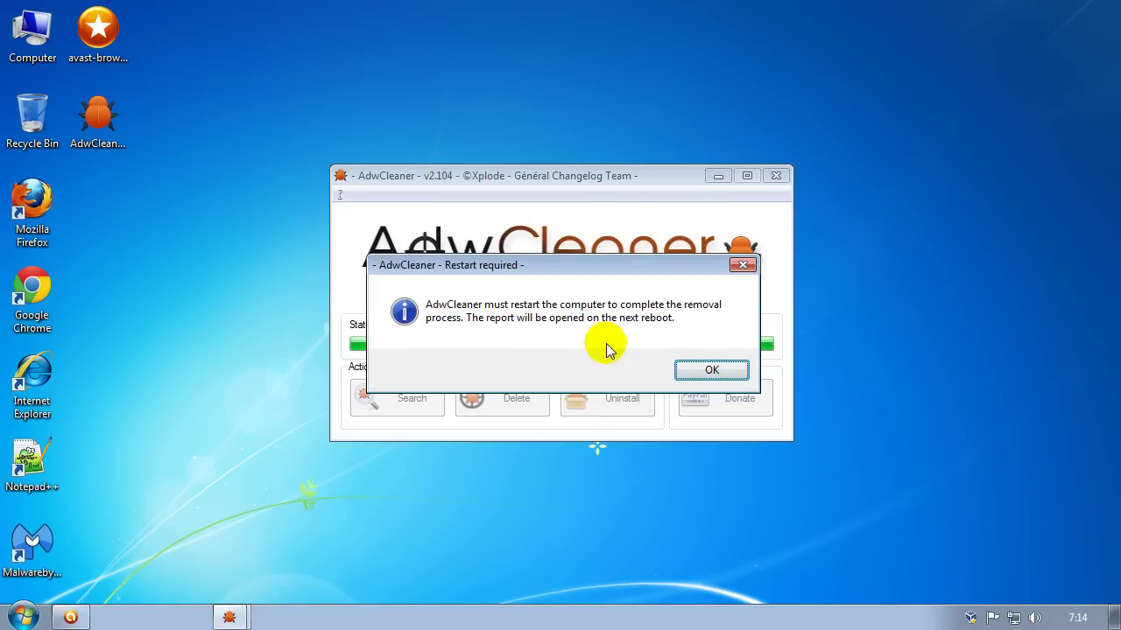
left_click(688, 375)
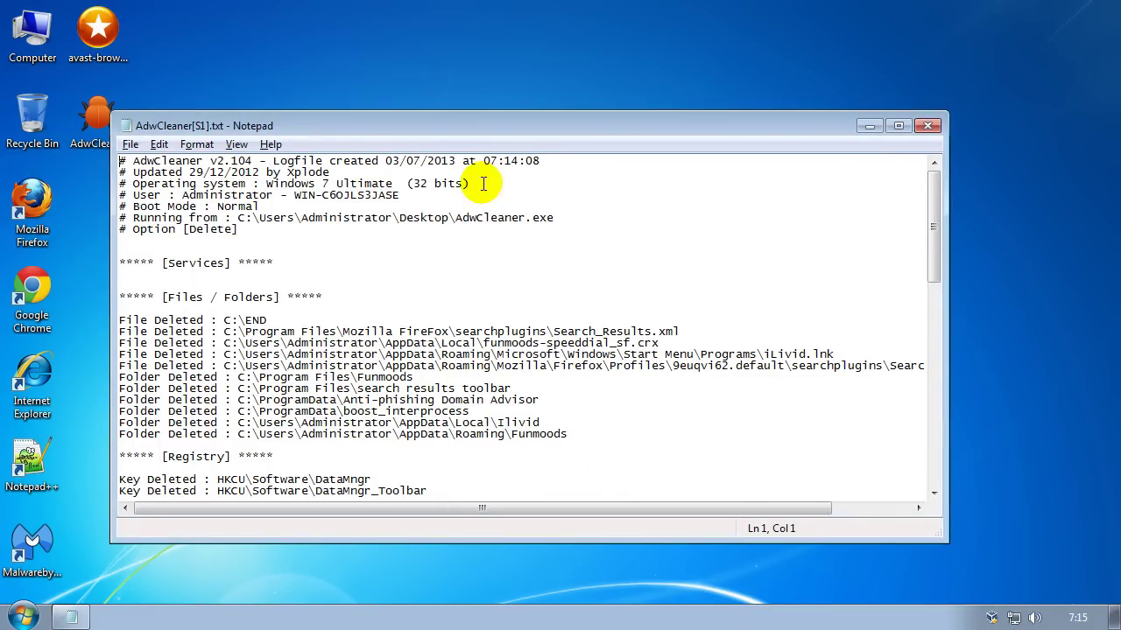
Close the Notepad window showing the AdwCleaner[S1].txt deletion log
left_click_drag(479, 131, 508, 86)
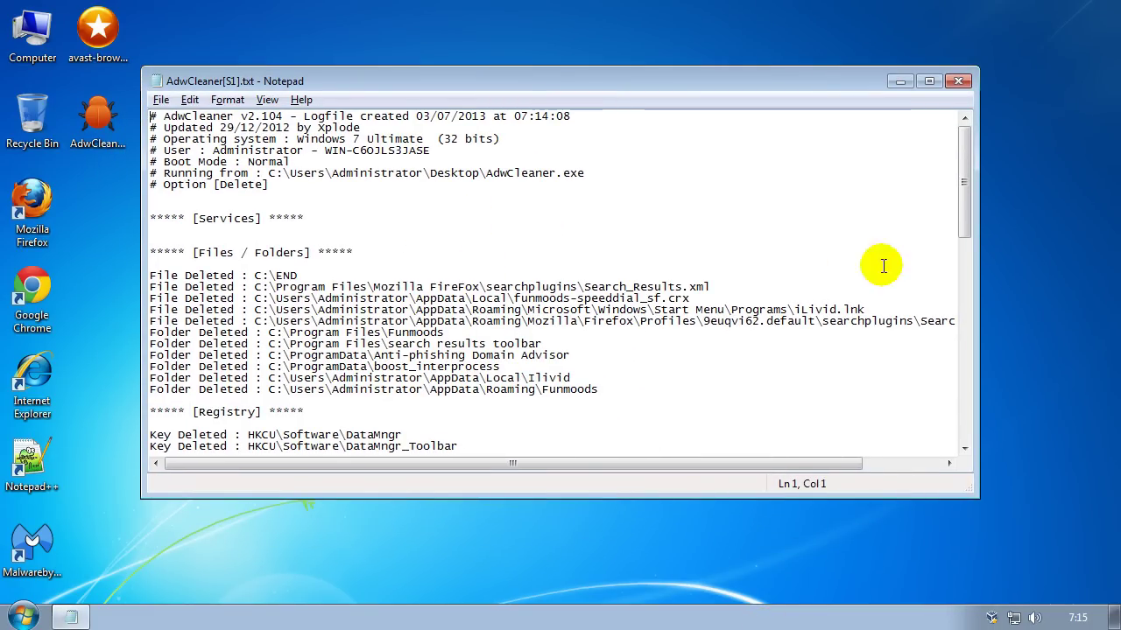
left_click_drag(963, 201, 941, 150)
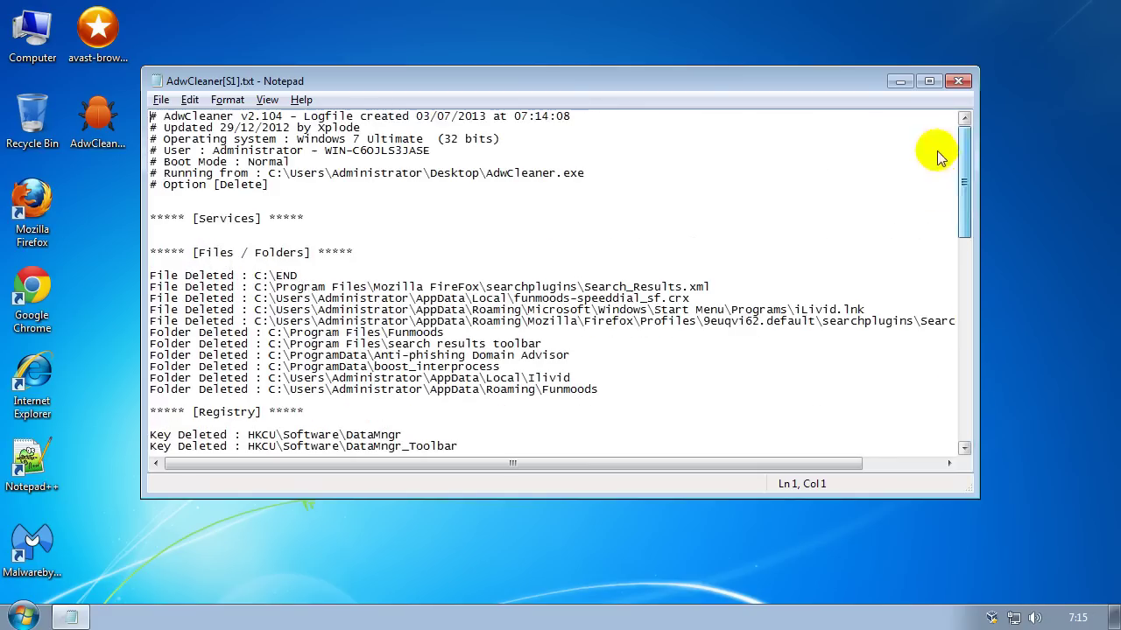
left_click(958, 82)
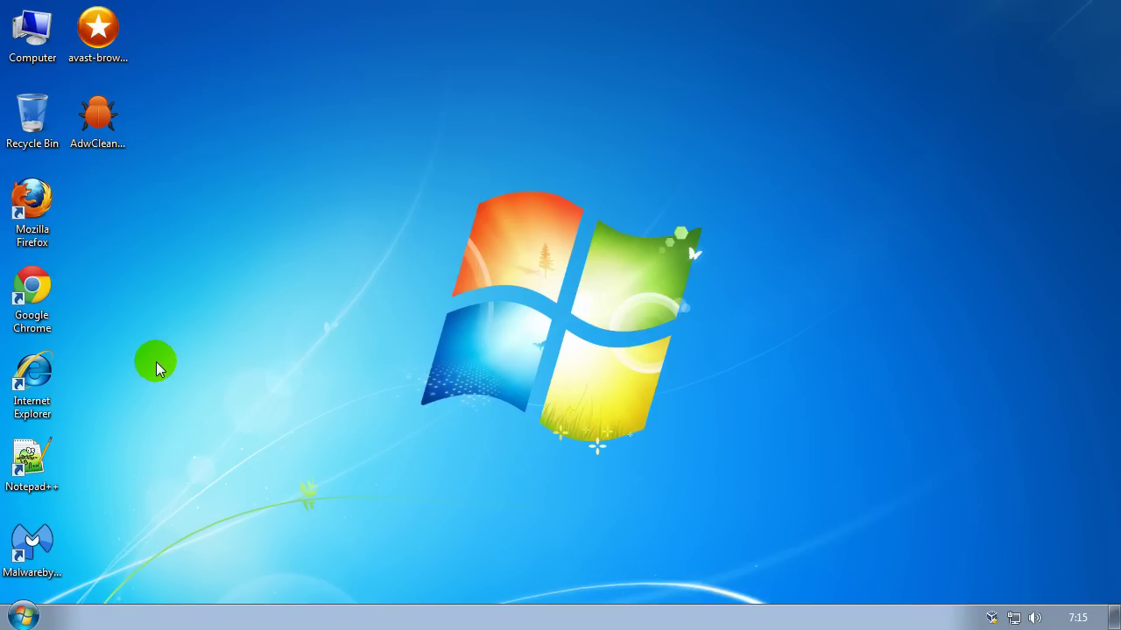
In Chrome, search 'cats' for normal Google results, check a new tab, then close Chrome
left_click(42, 295)
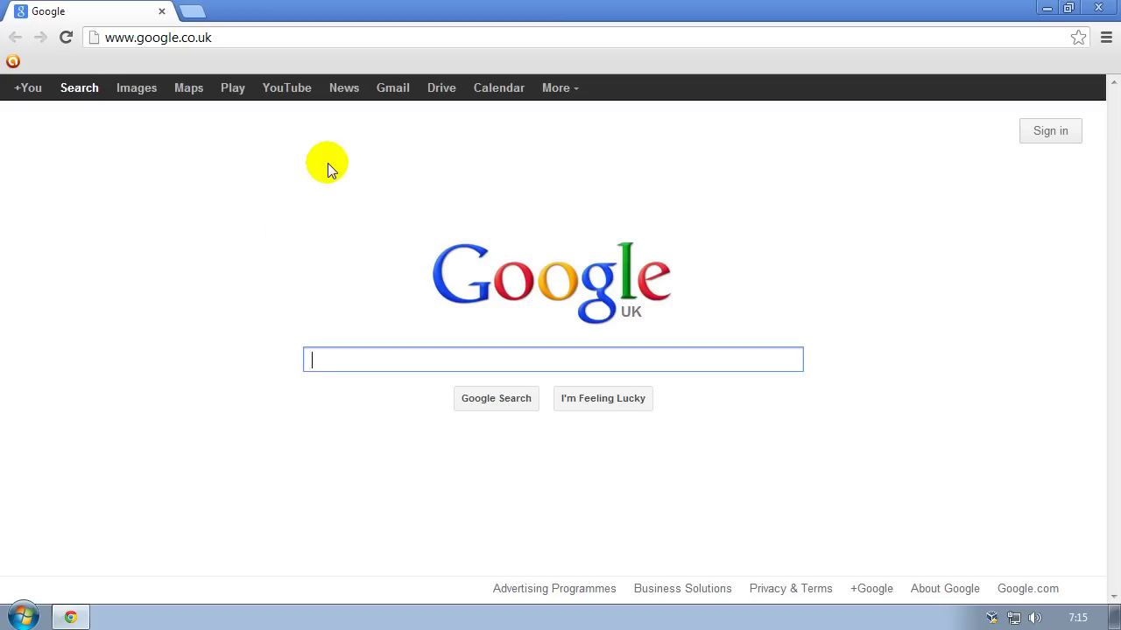
left_click(166, 38)
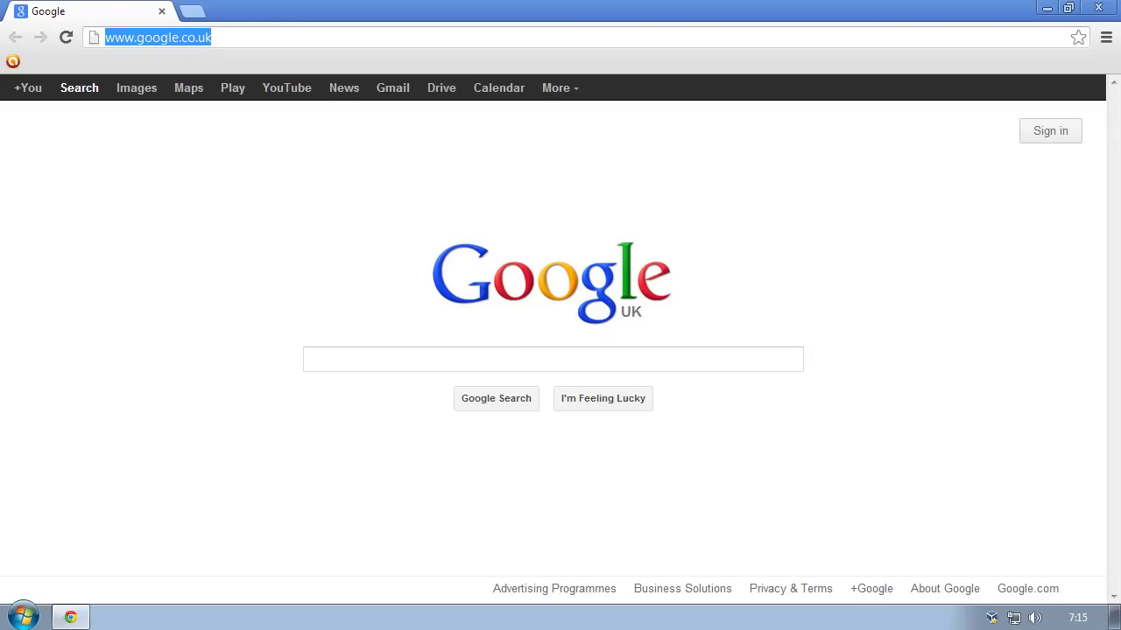
type("cats")
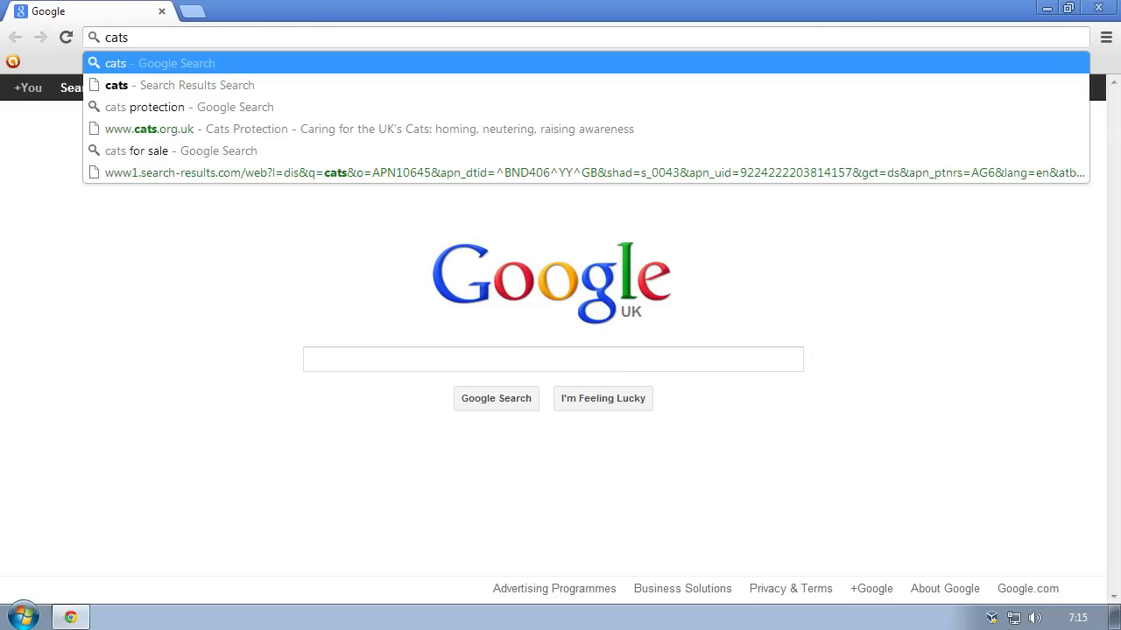
key("Return")
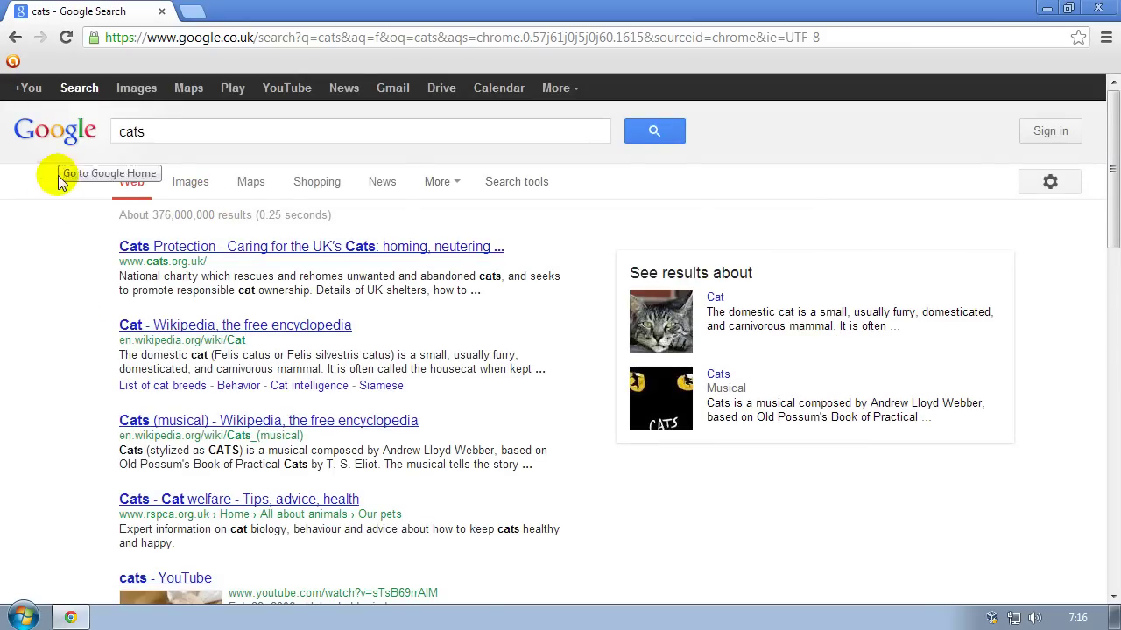
left_click(193, 19)
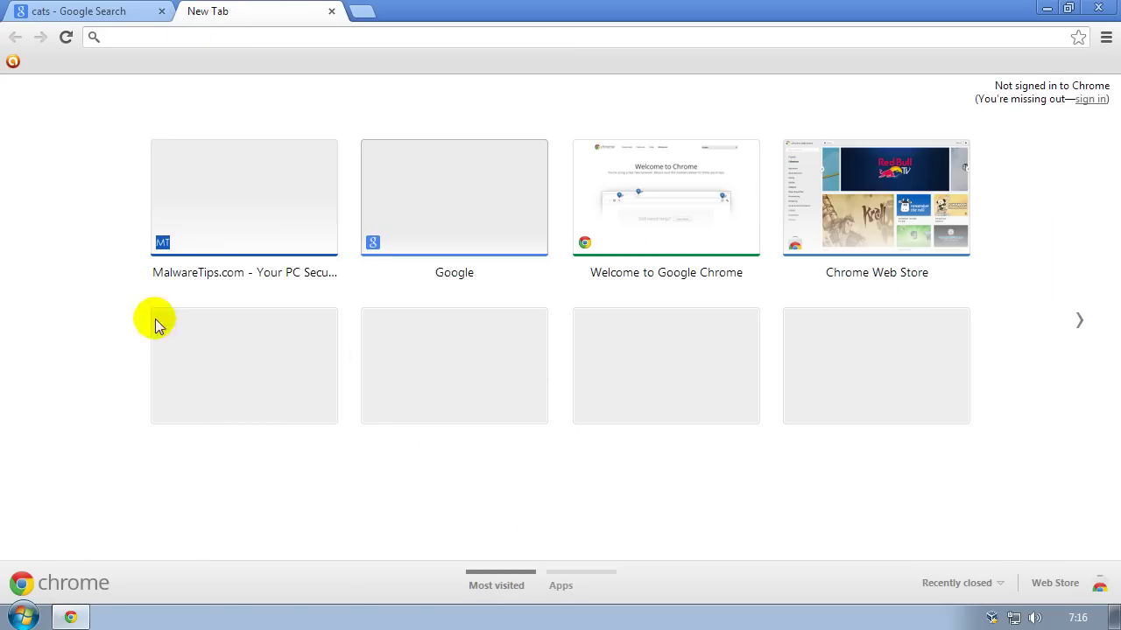
left_click(1096, 10)
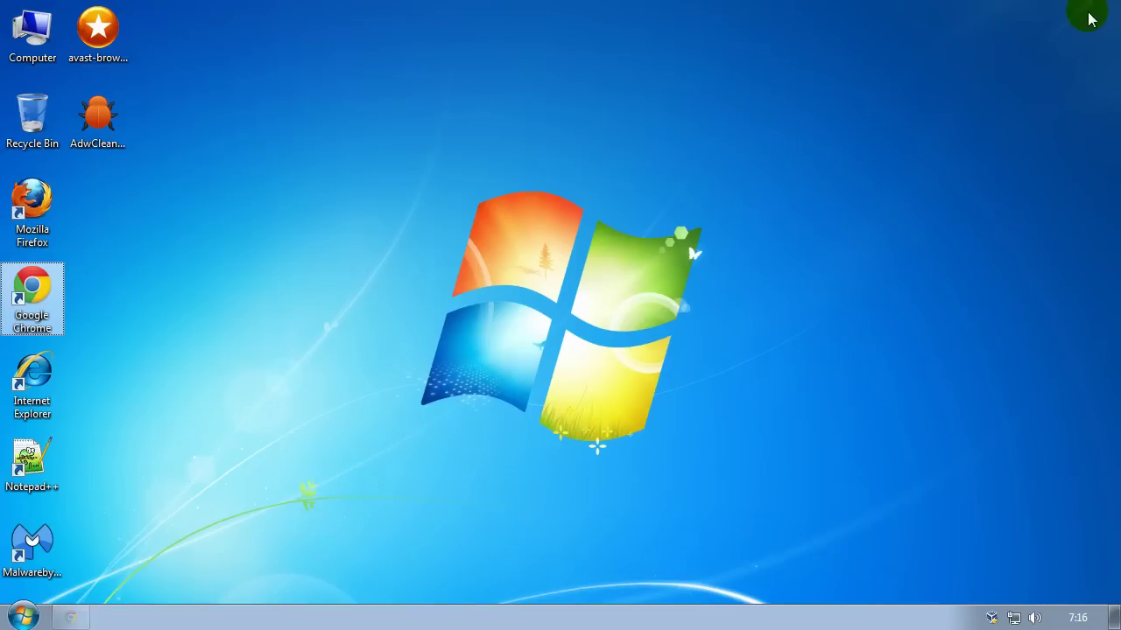
In Firefox, check a new tab, search 'cats' for normal Google results, then close Firefox
left_click(26, 212)
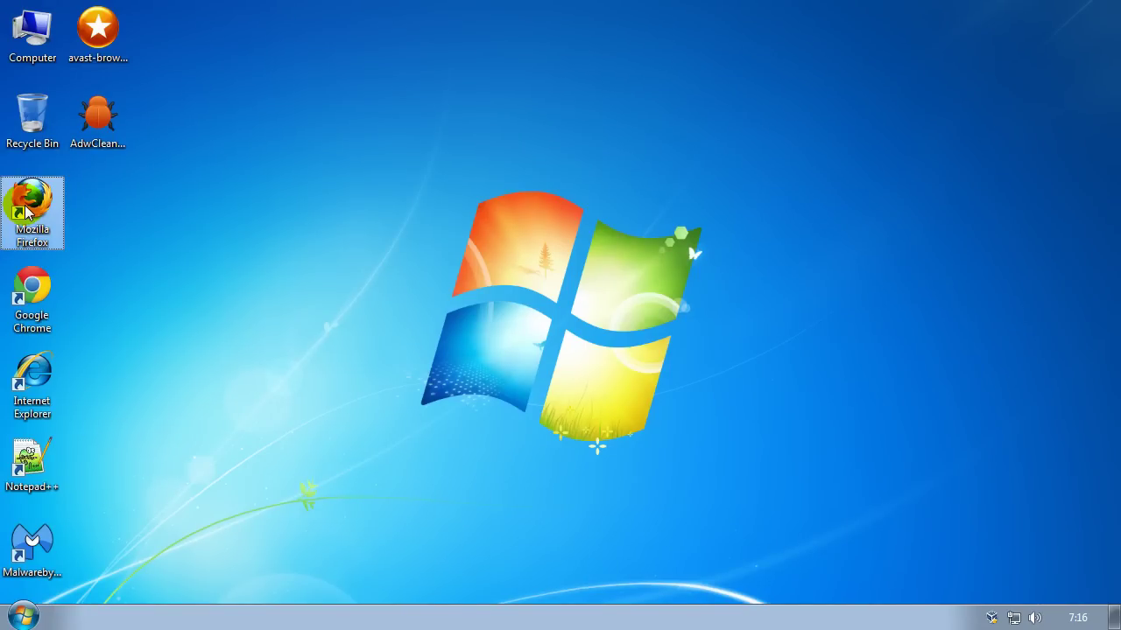
double_click(26, 212)
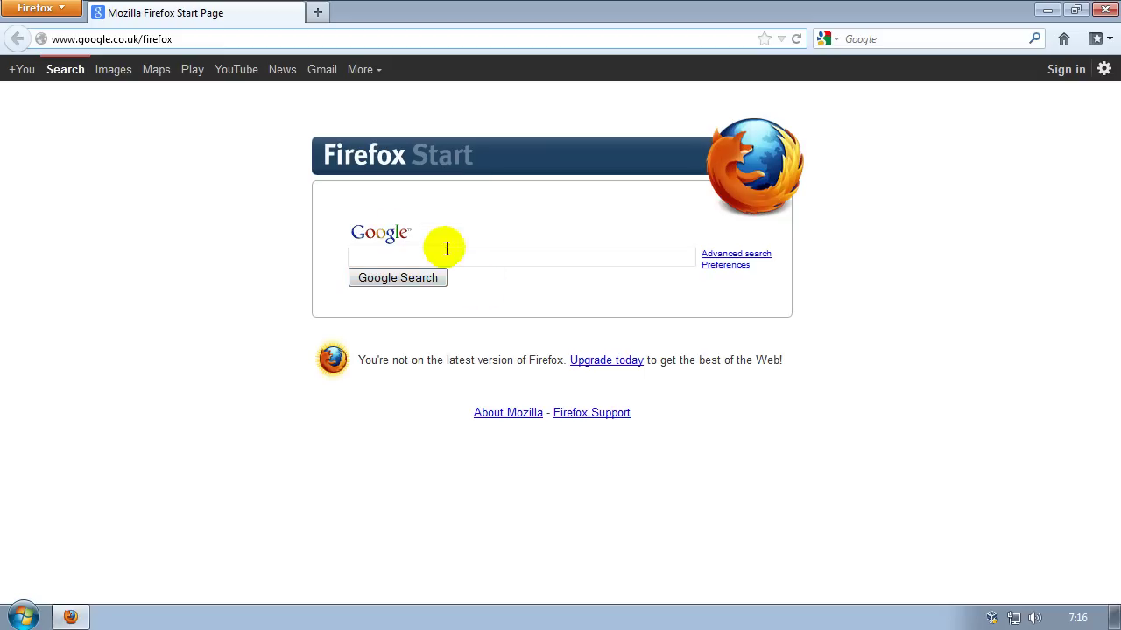
left_click(315, 13)
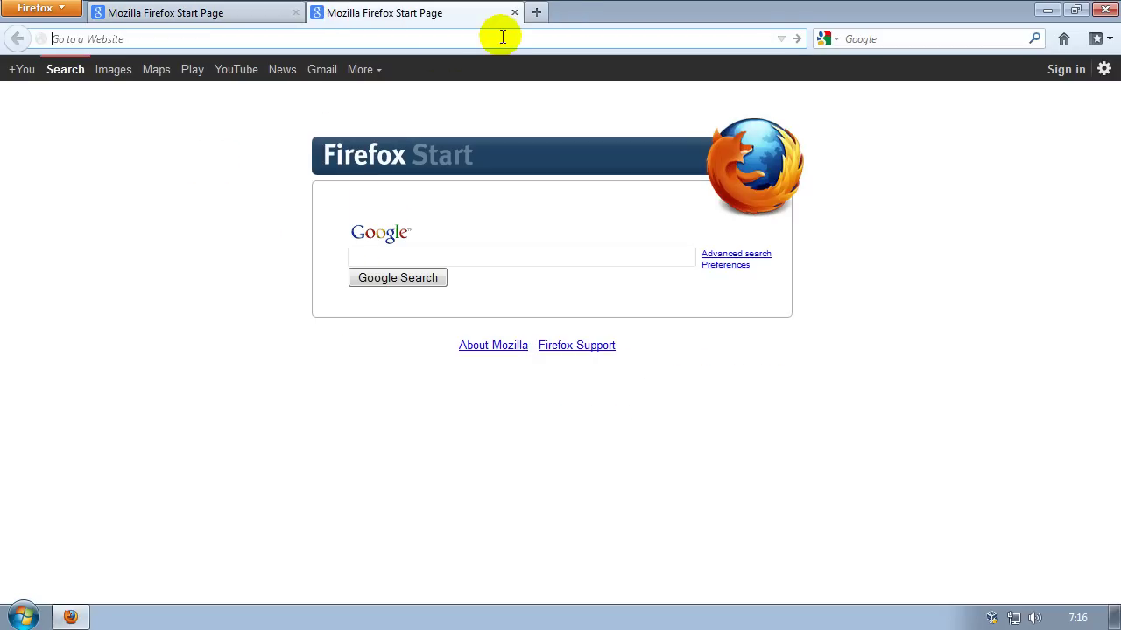
left_click(515, 12)
left_click(178, 39)
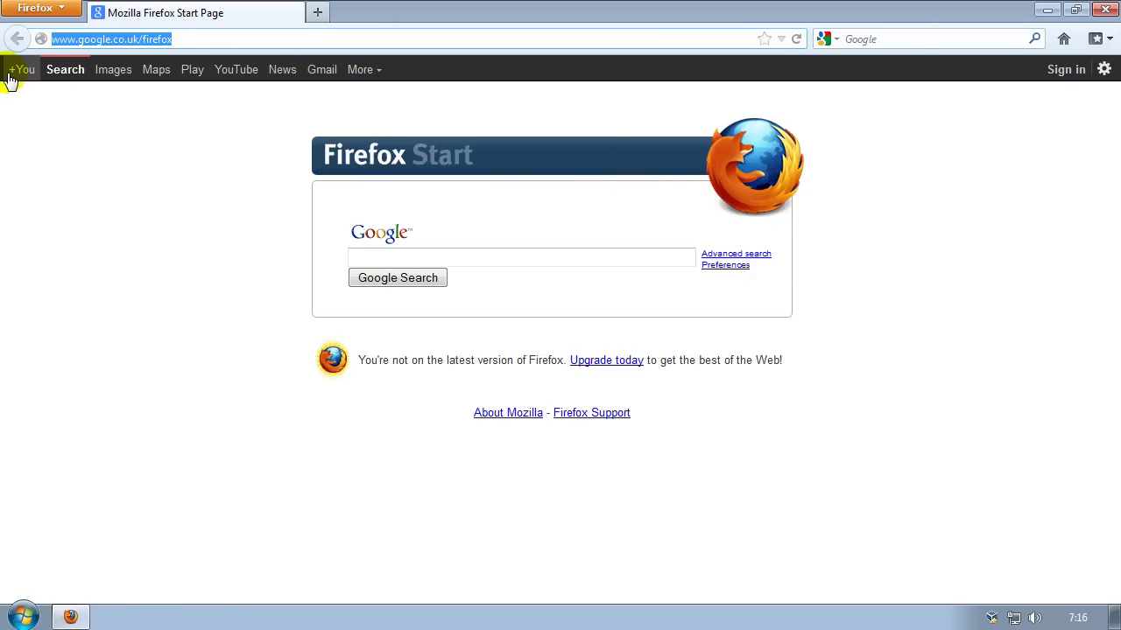
type("cat")
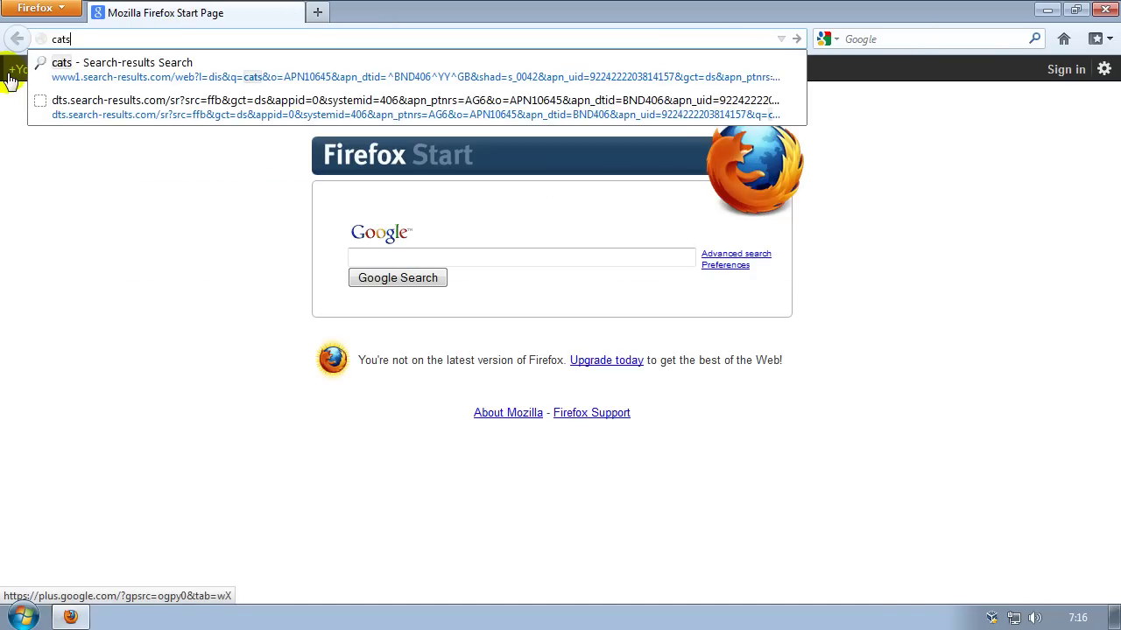
type("s")
key("Return")
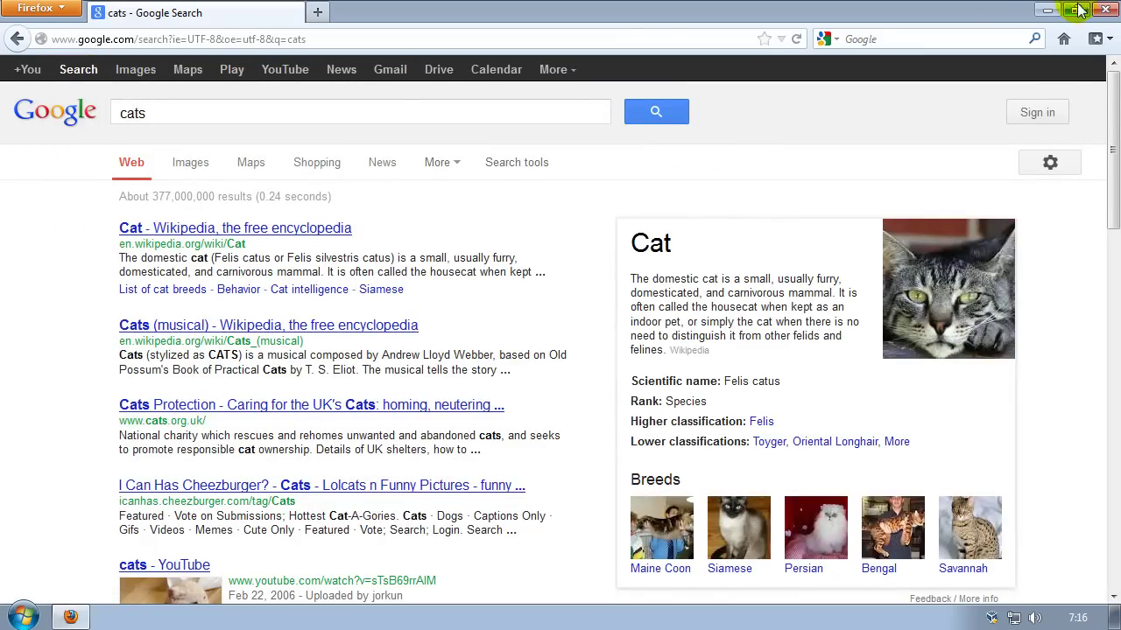
left_click(1105, 11)
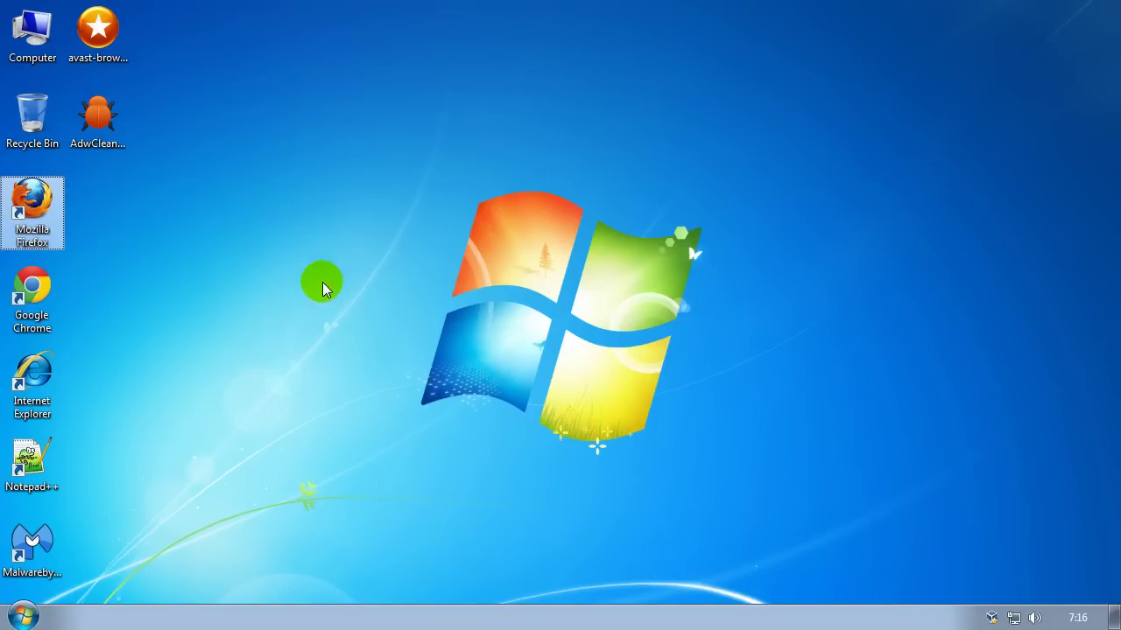
Launch Internet Explorer and close the add-on manager after confirming Bing is the only search provider
left_click(35, 374)
double_click(35, 374)
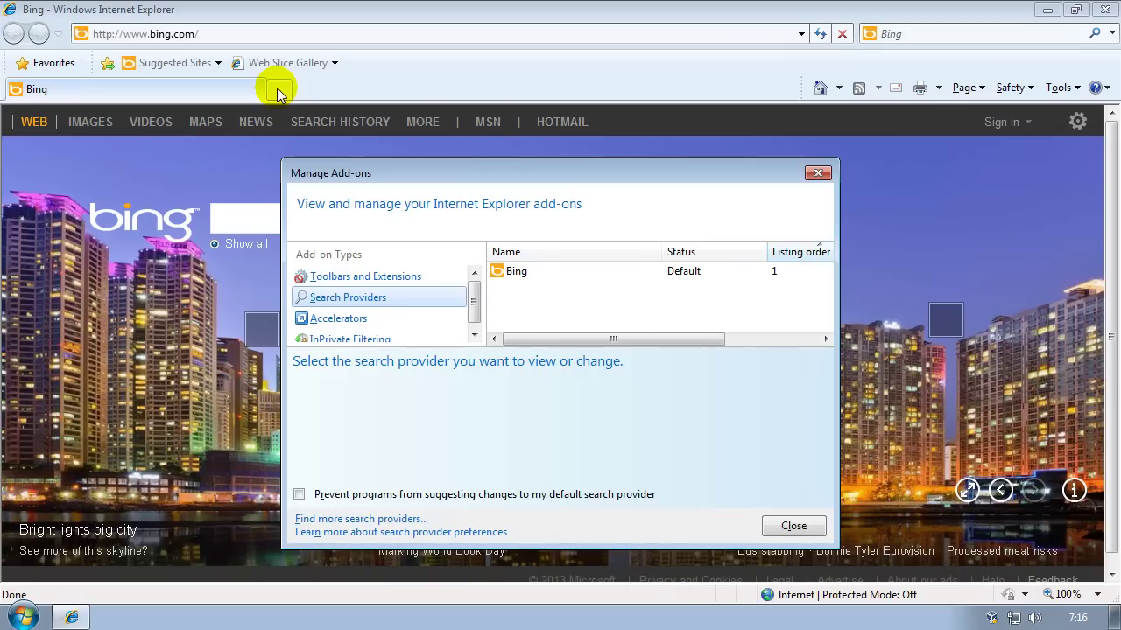
left_click(793, 526)
Check that a new tab shows the Bing home page, then close Internet Explorer with all tabs
left_click(271, 91)
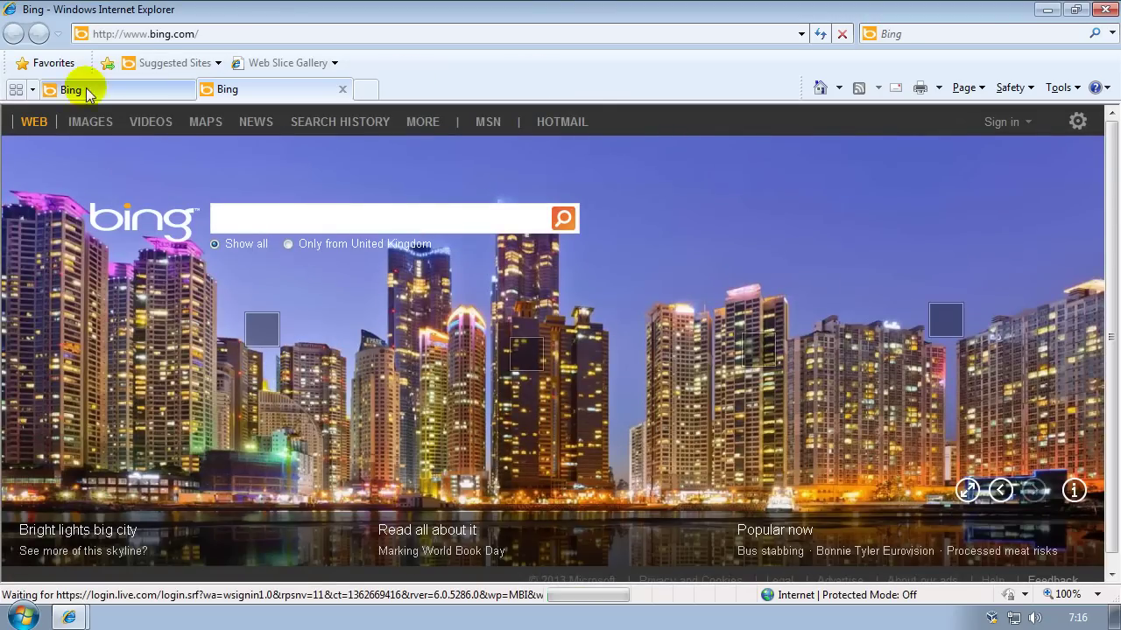
left_click(1105, 9)
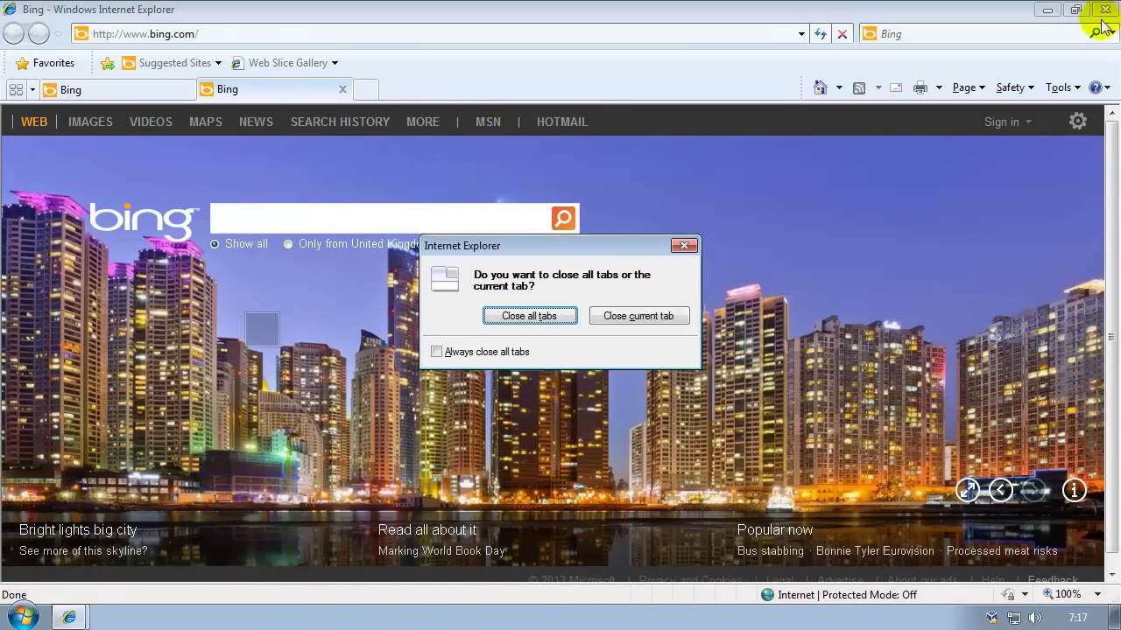
left_click(543, 317)
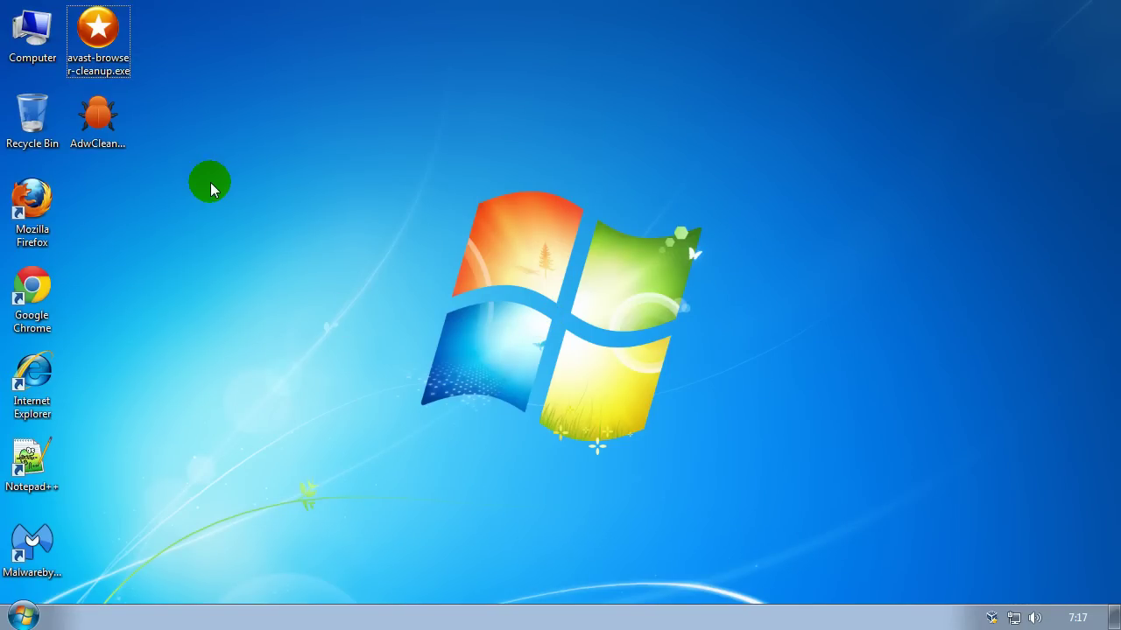
left_click(105, 136)
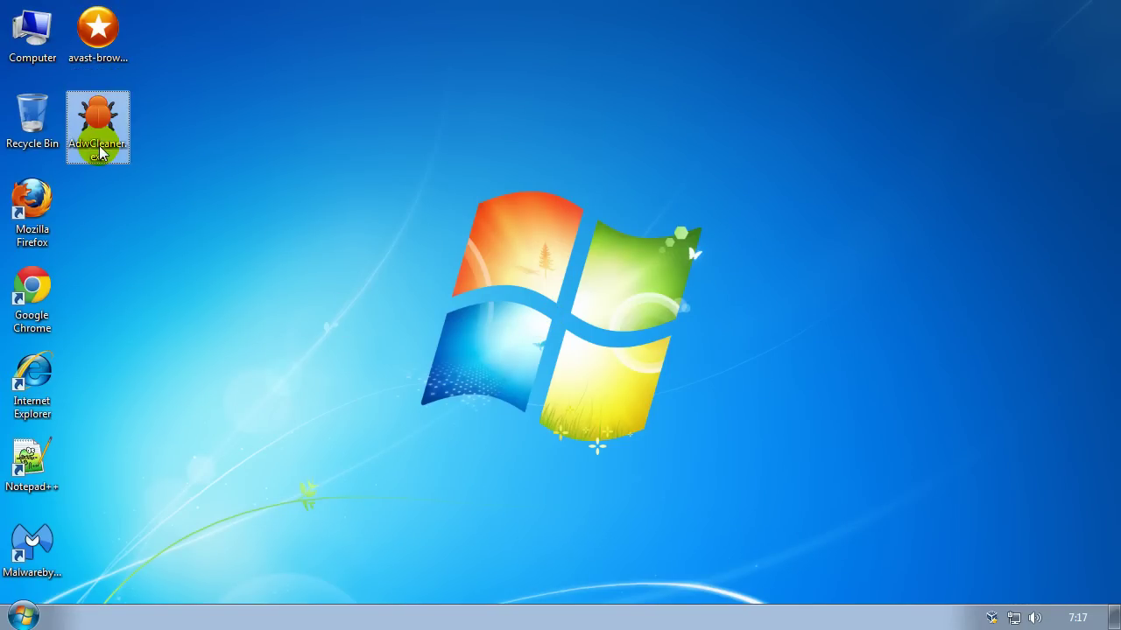
left_click(191, 204)
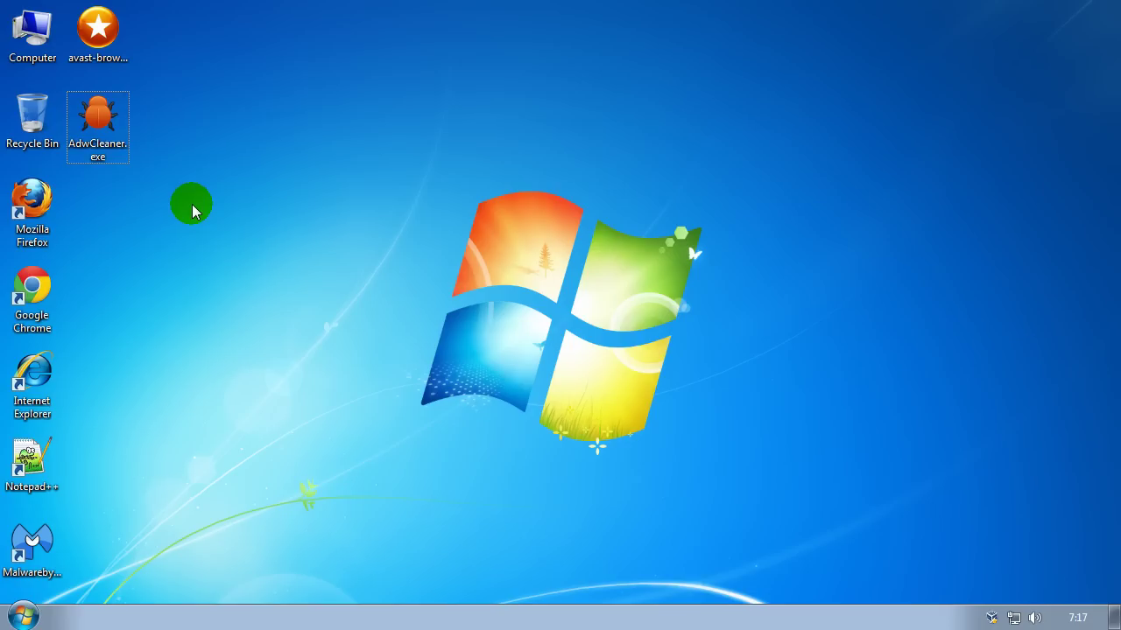